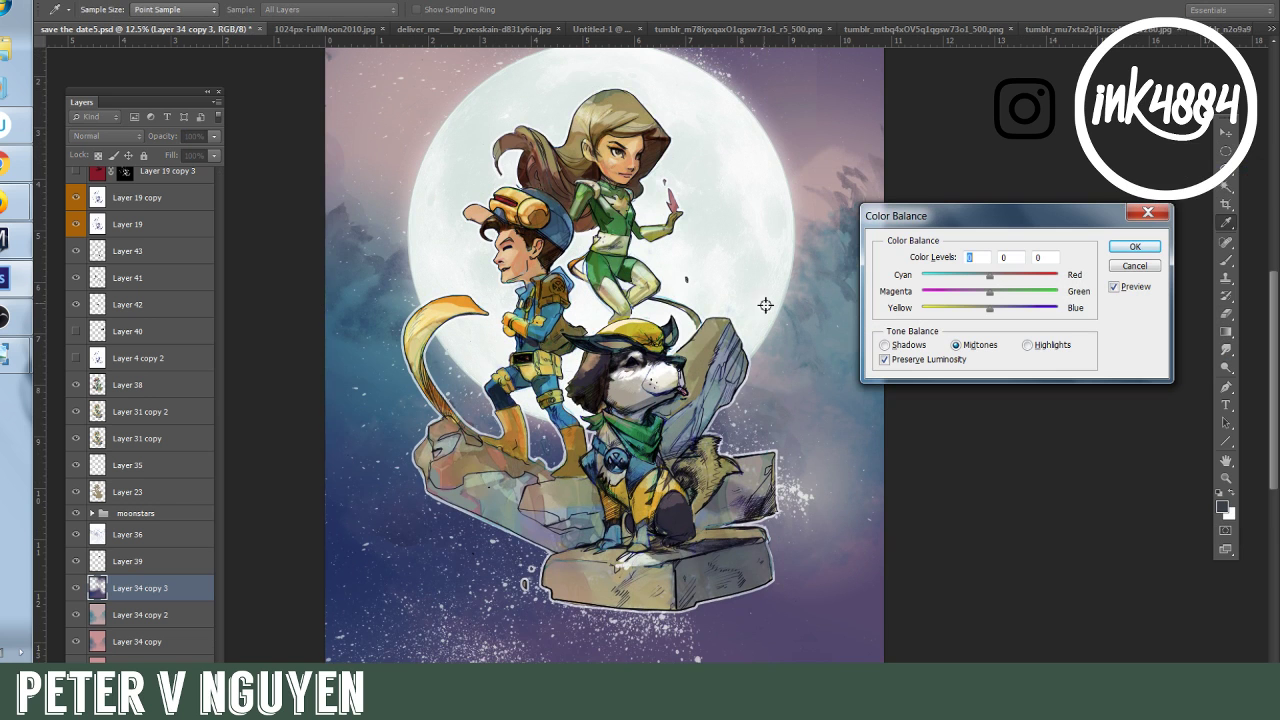
Apply a Color Balance to Layer 34 copy 3, adjusting the midtones and setting the shadows' cyan–red level to +25.
click(1039, 280)
drag(1039, 280, 1024, 280)
drag(978, 292, 1008, 293)
click(884, 345)
drag(1030, 283, 1010, 281)
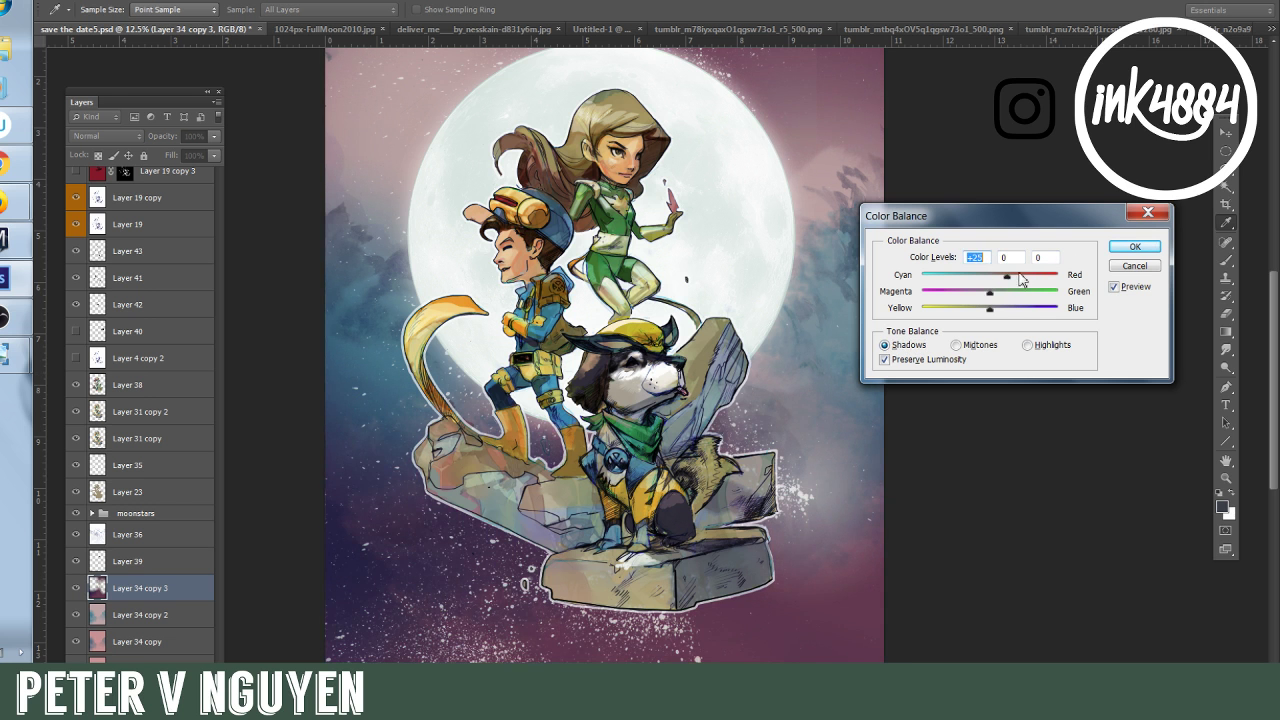
click(1134, 246)
Erase softly over the sky left of and above the moon and over the clouds to its right on Layer 34 copy 3.
scroll(1051, 280, up, 3)
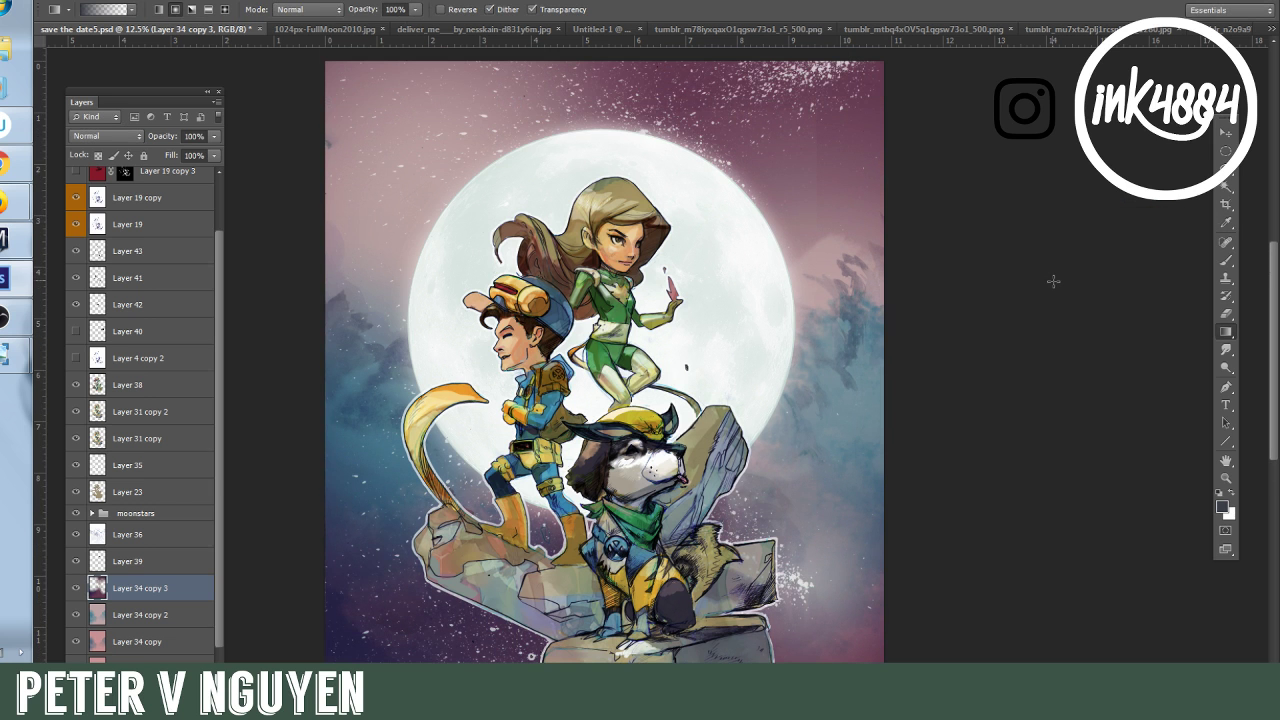
click(1224, 313)
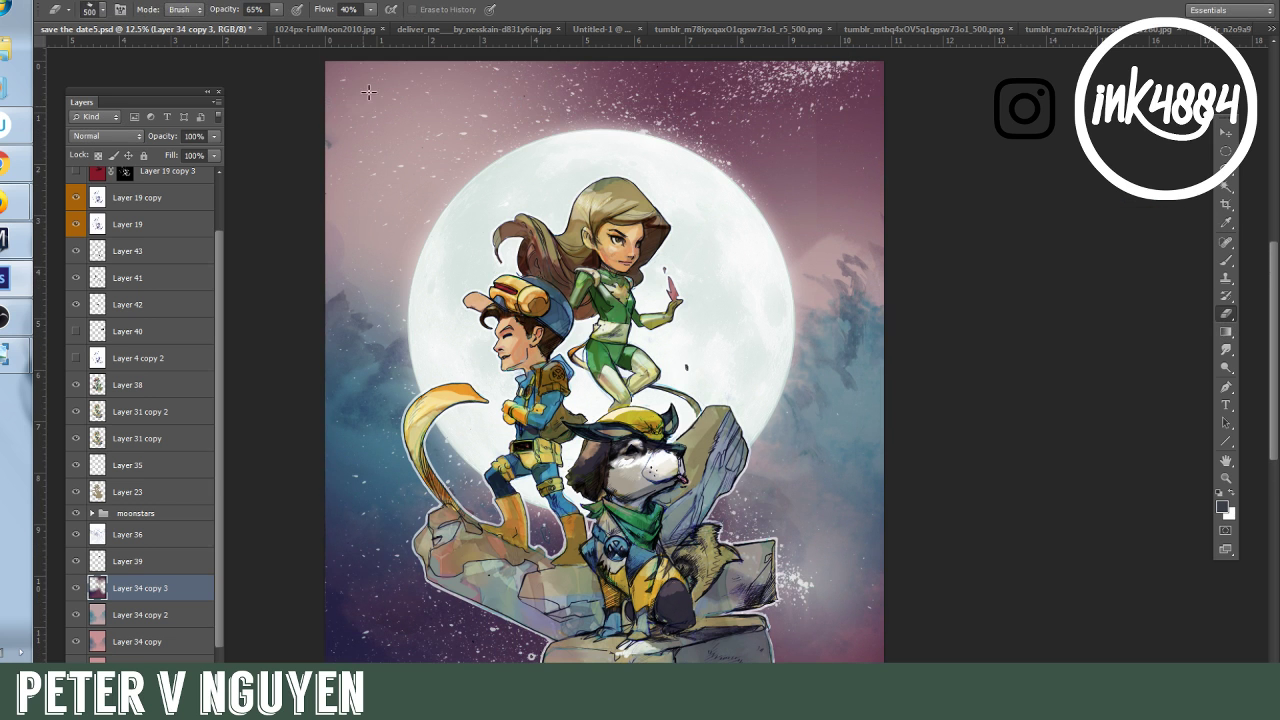
mouse_move(340, 72)
mouse_down()
mouse_move(388, 72)
mouse_move(336, 74)
mouse_up()
mouse_move(385, 154)
mouse_down()
mouse_move(455, 103)
mouse_move(458, 126)
mouse_move(496, 75)
mouse_up()
drag(491, 122, 599, 109)
mouse_move(796, 291)
mouse_down()
mouse_move(815, 205)
mouse_move(855, 245)
mouse_move(865, 180)
mouse_move(880, 228)
mouse_move(783, 221)
mouse_move(860, 301)
mouse_up()
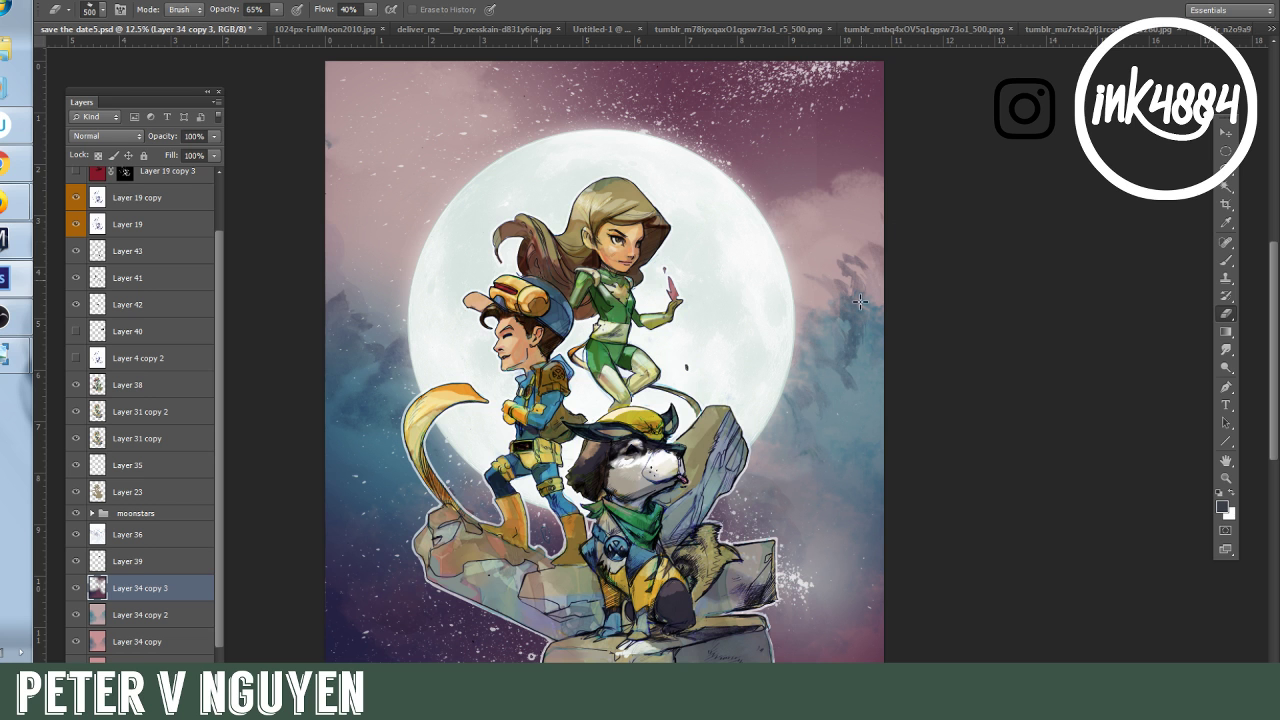
mouse_move(821, 348)
mouse_down()
mouse_move(867, 479)
mouse_move(892, 487)
mouse_move(880, 565)
mouse_move(857, 500)
mouse_move(826, 468)
mouse_up()
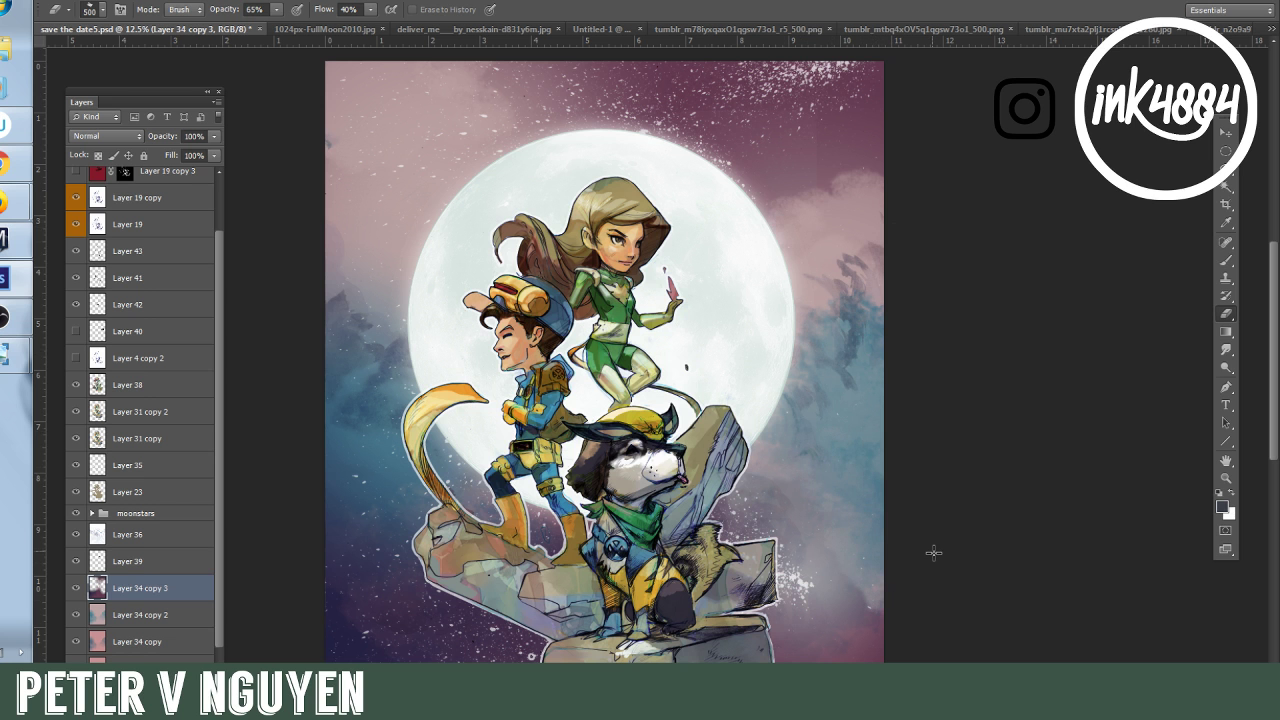
Add a new empty layer in Normal mode directly above Layer 34 copy 3.
scroll(933, 552, down, 2)
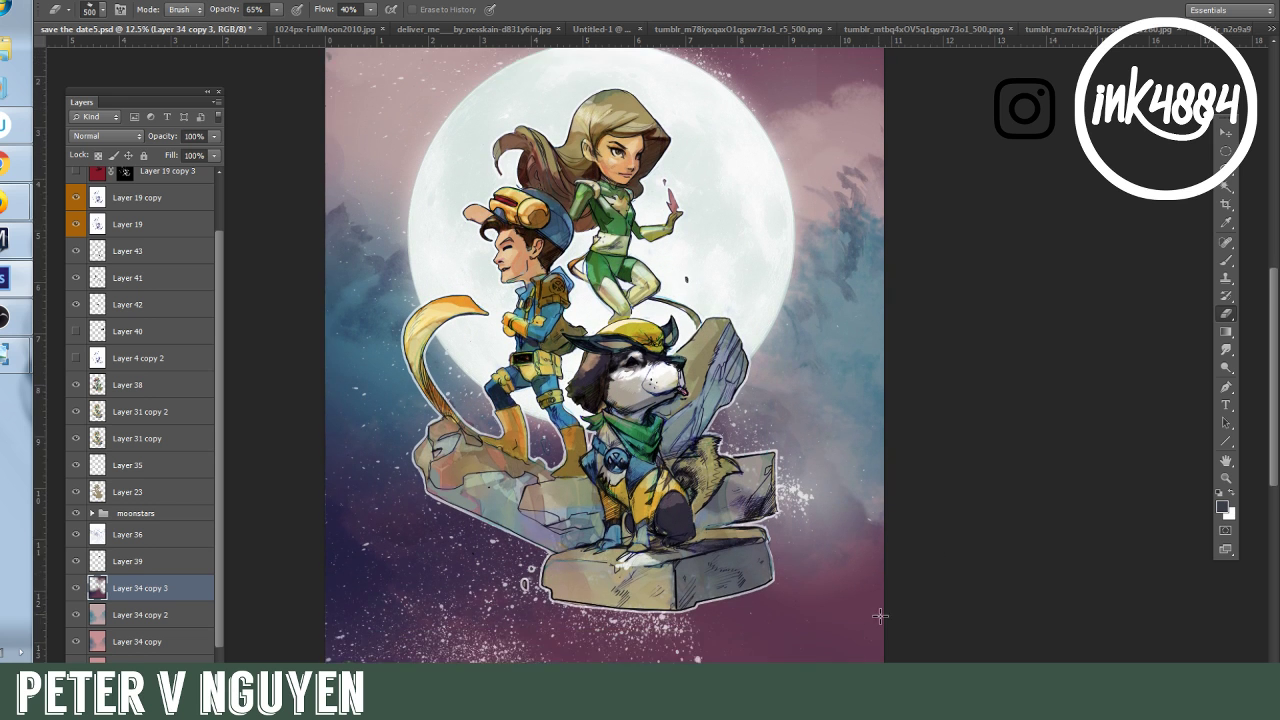
click(216, 102)
click(217, 104)
click(219, 106)
click(246, 110)
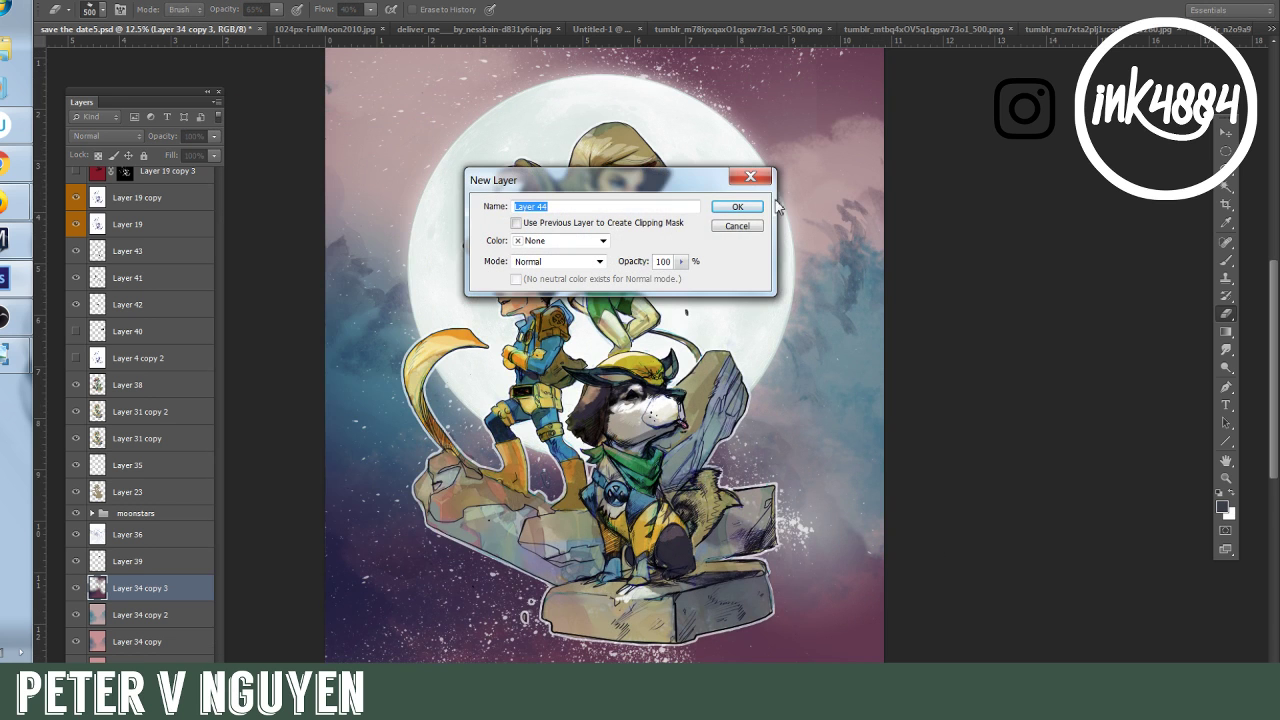
click(737, 205)
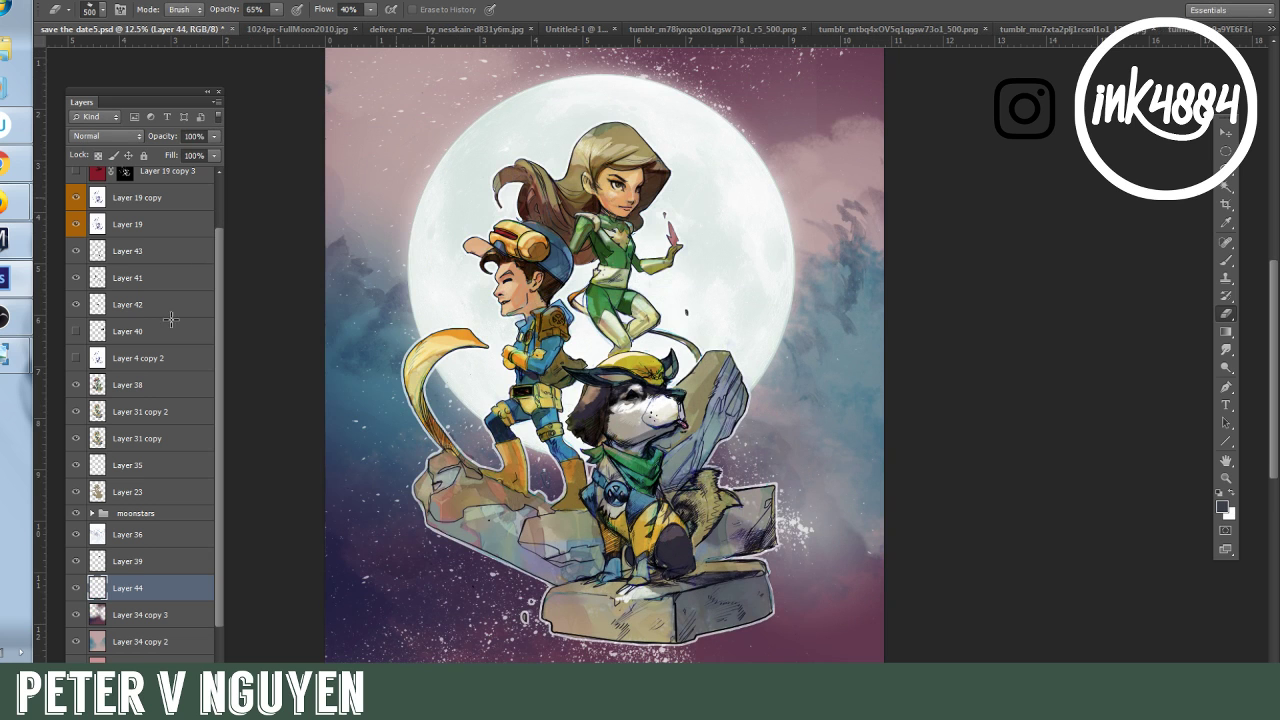
click(1229, 190)
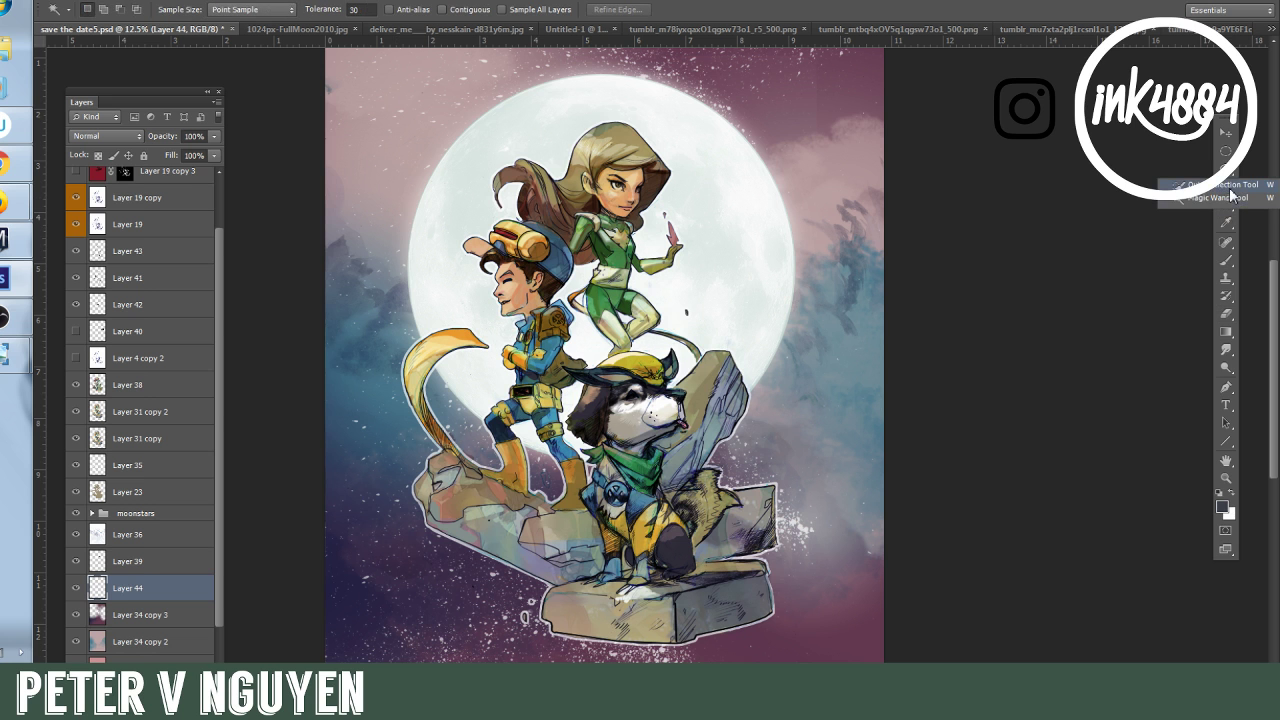
click(1215, 198)
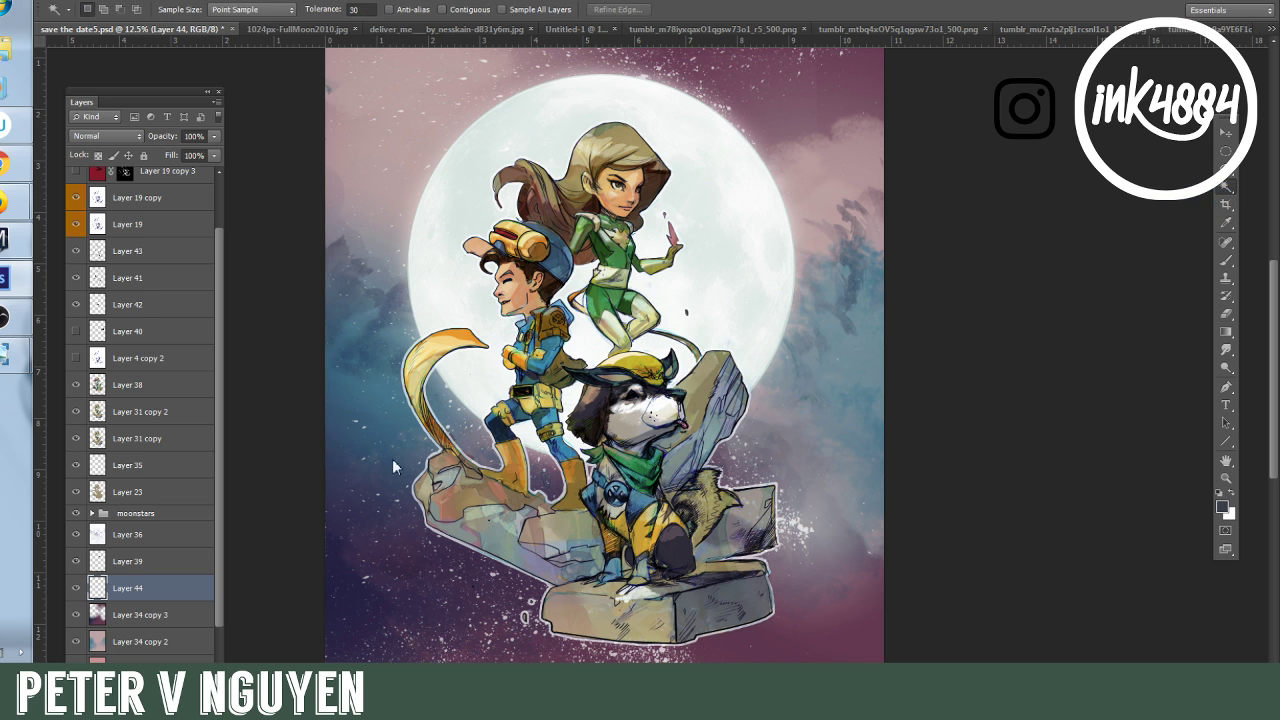
key(i)
key(alt+w)
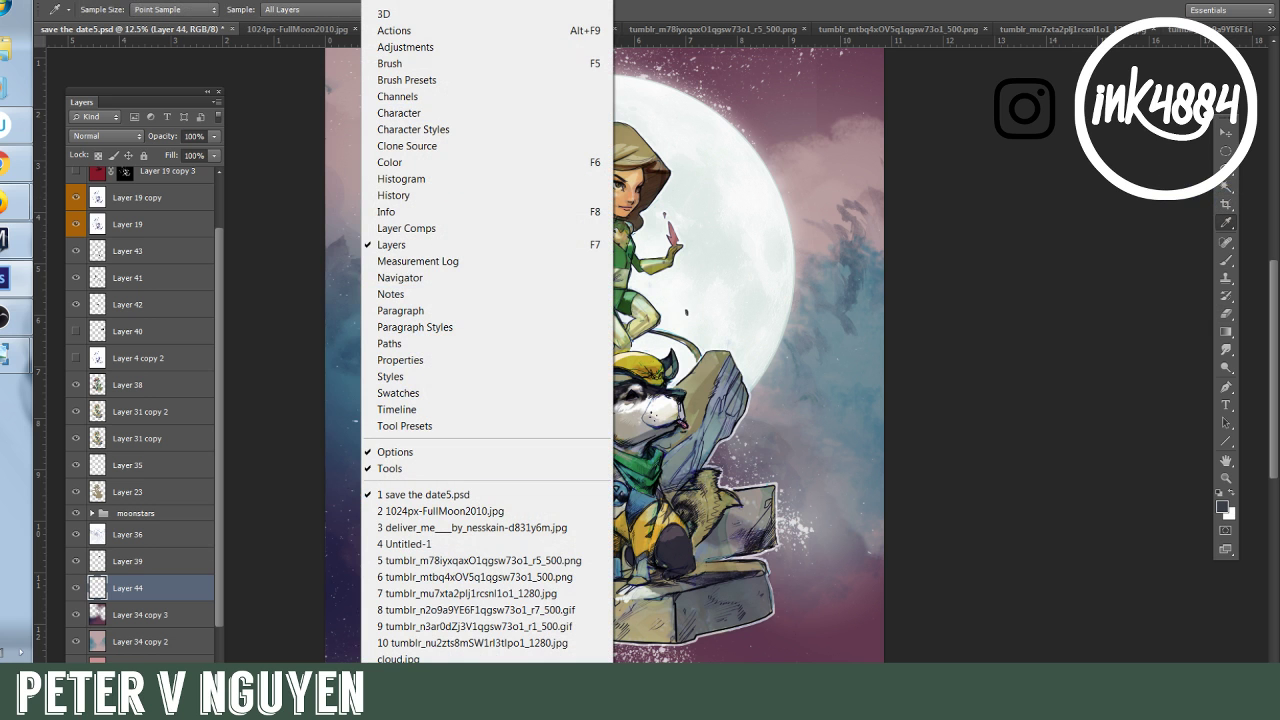
click(1051, 405)
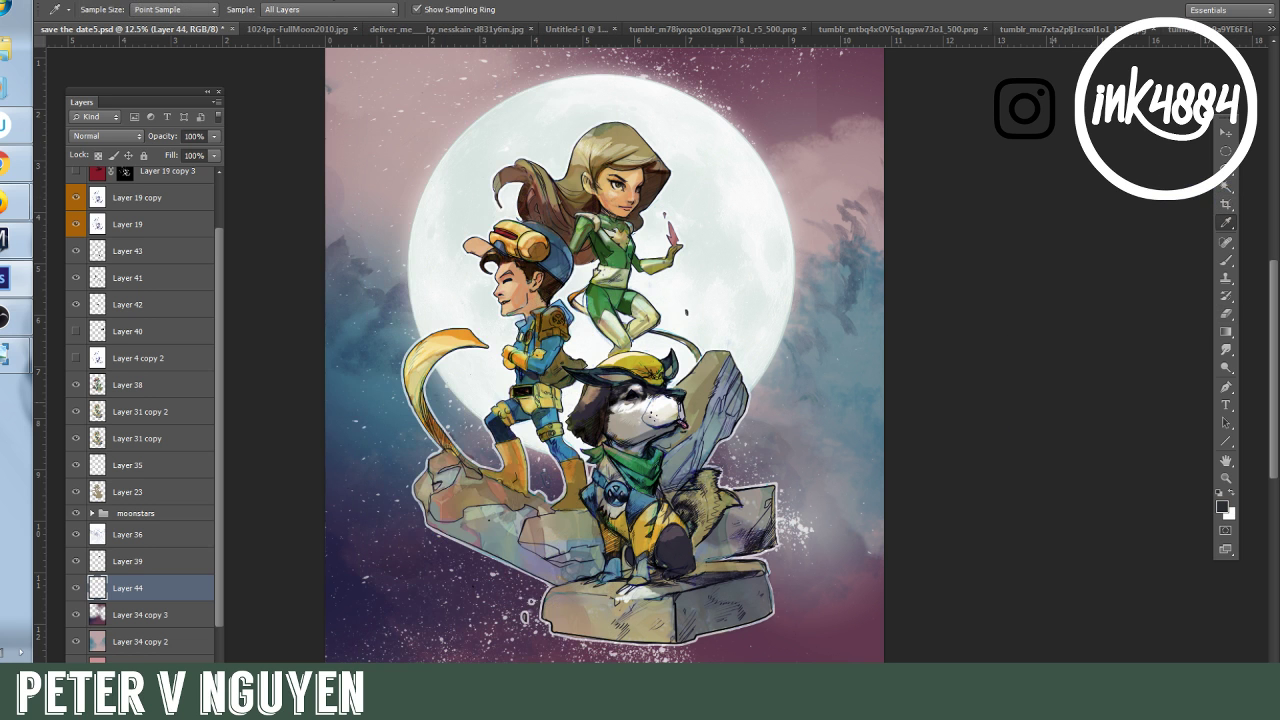
Copy the entire beach dog photo from its untitled document and paste it into save the date5.psd.
key(alt+w)
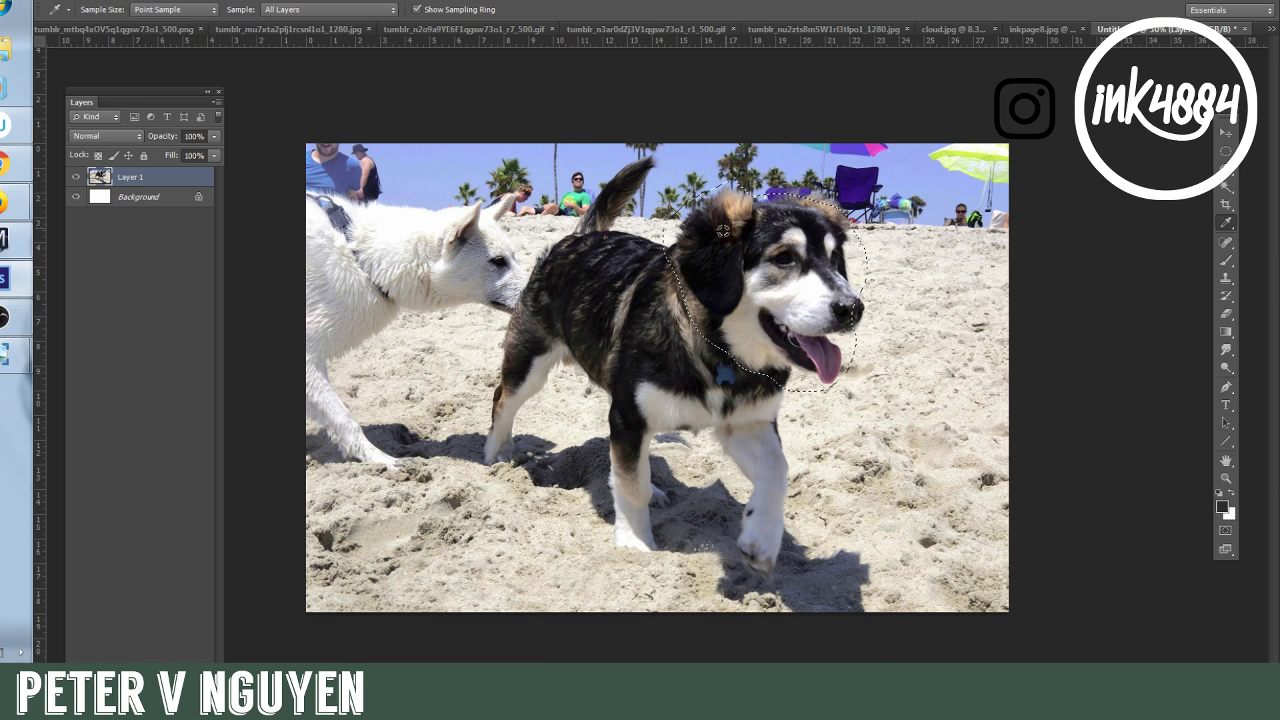
click(786, 208)
key(ctrl+d)
key(ctrl+a)
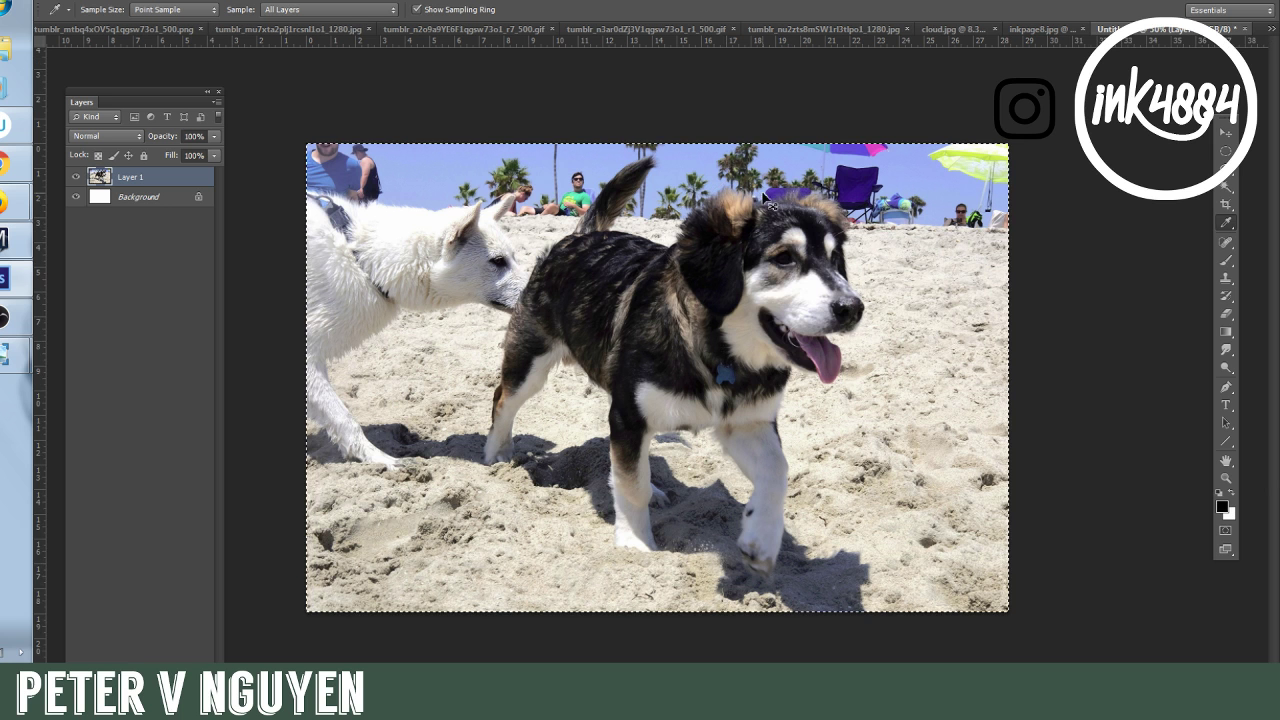
click(380, 0)
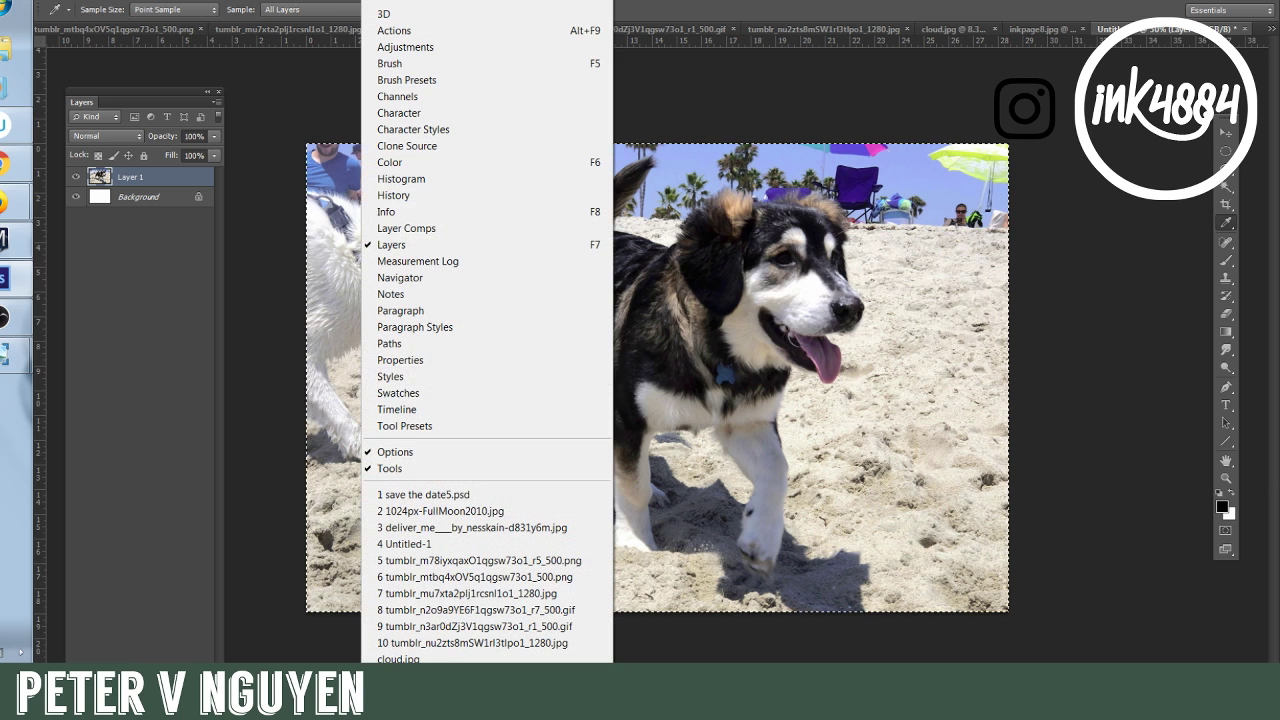
click(425, 494)
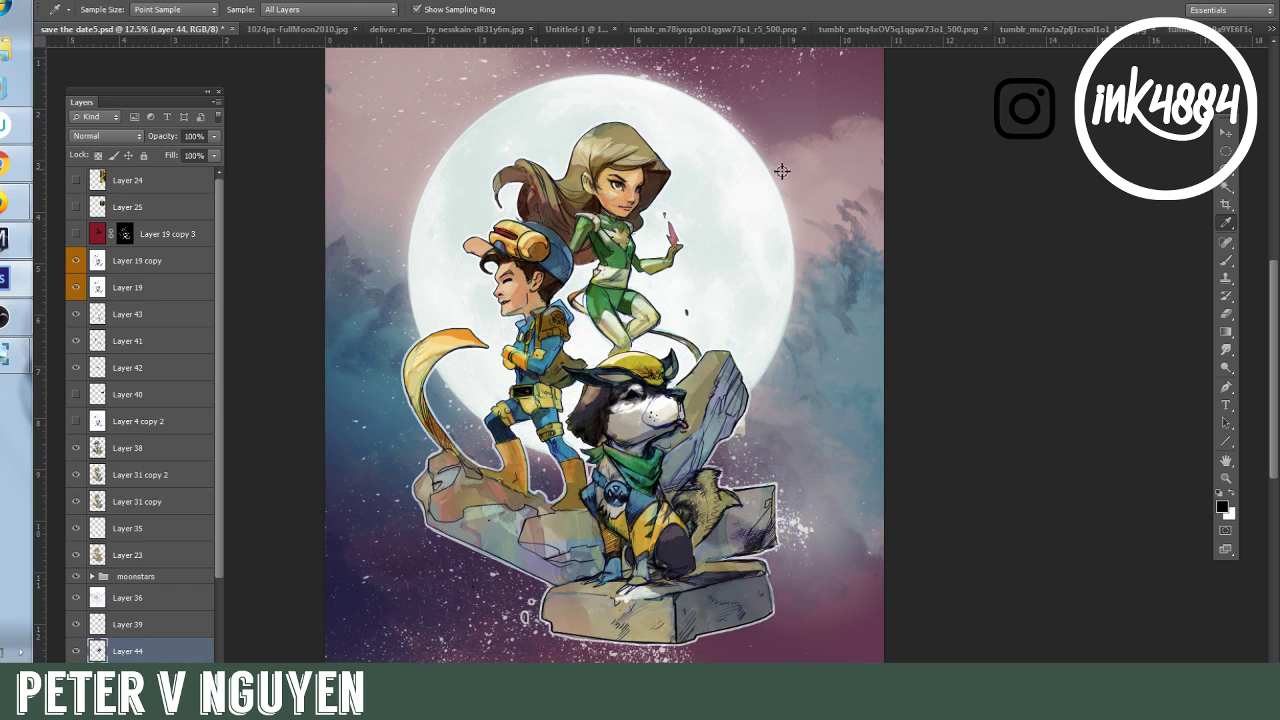
Scale the pasted dog photo to about 218% and place it over the upper right part of the artwork.
key(ctrl+t)
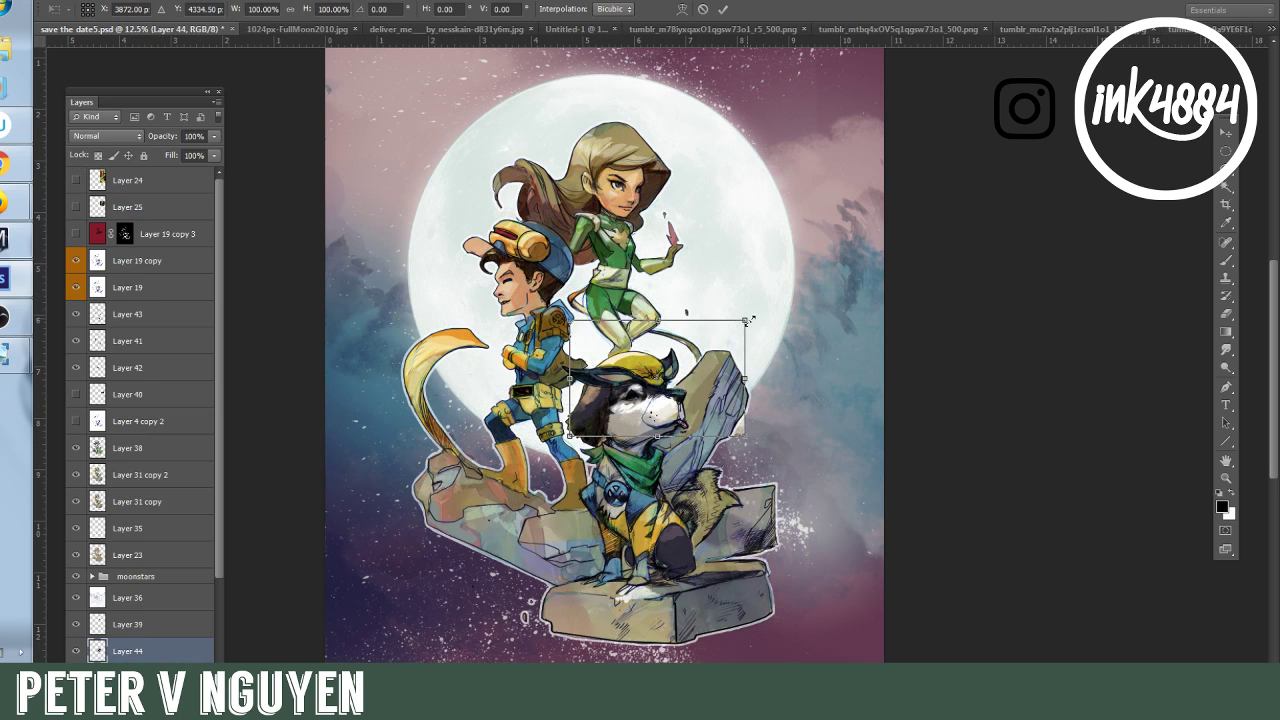
drag(749, 320, 951, 177)
drag(866, 278, 862, 207)
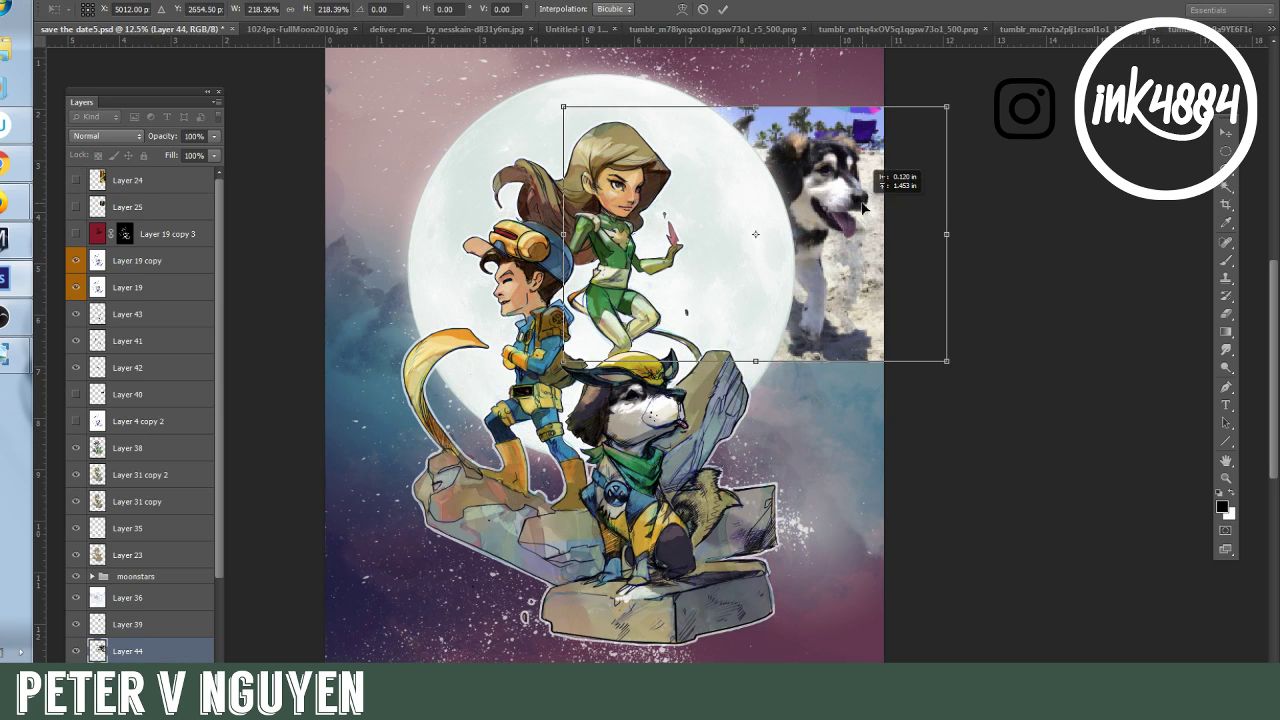
key(Return)
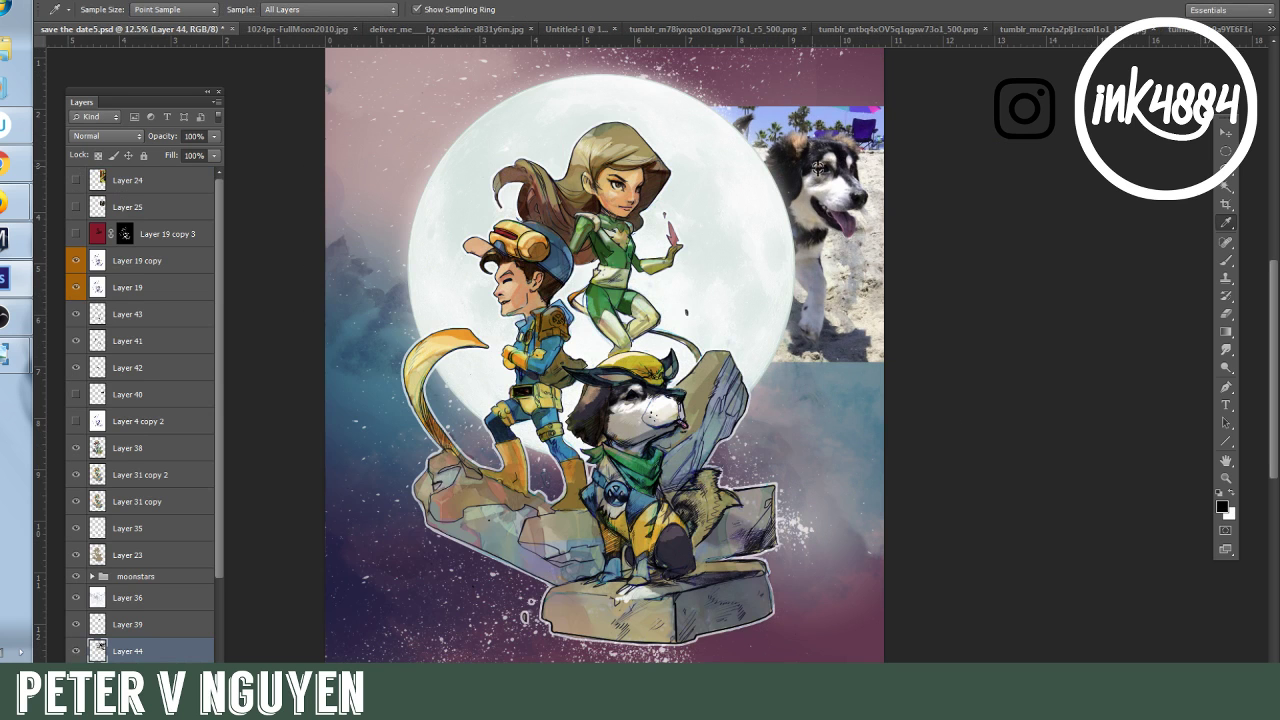
Move Layer 44 above Layer 19 copy in the layer order and shift the dog photo over the upper part of the moon.
drag(168, 655, 170, 258)
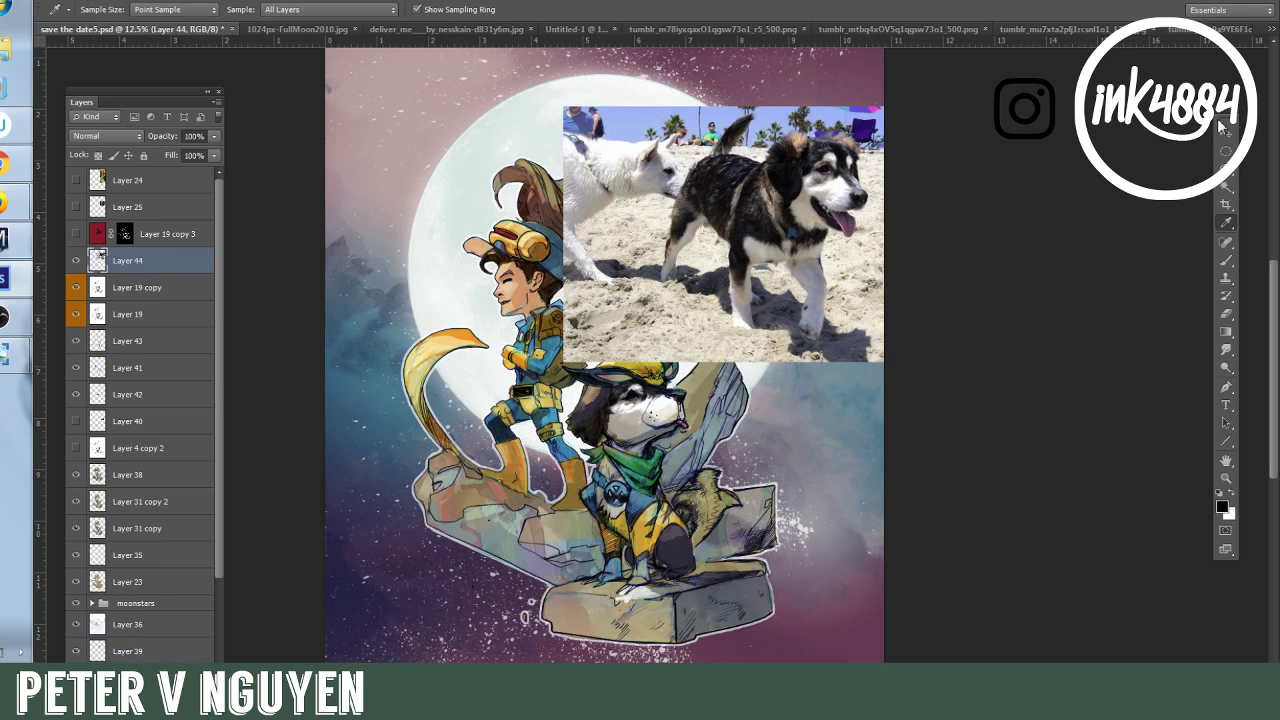
click(1222, 130)
drag(742, 291, 579, 240)
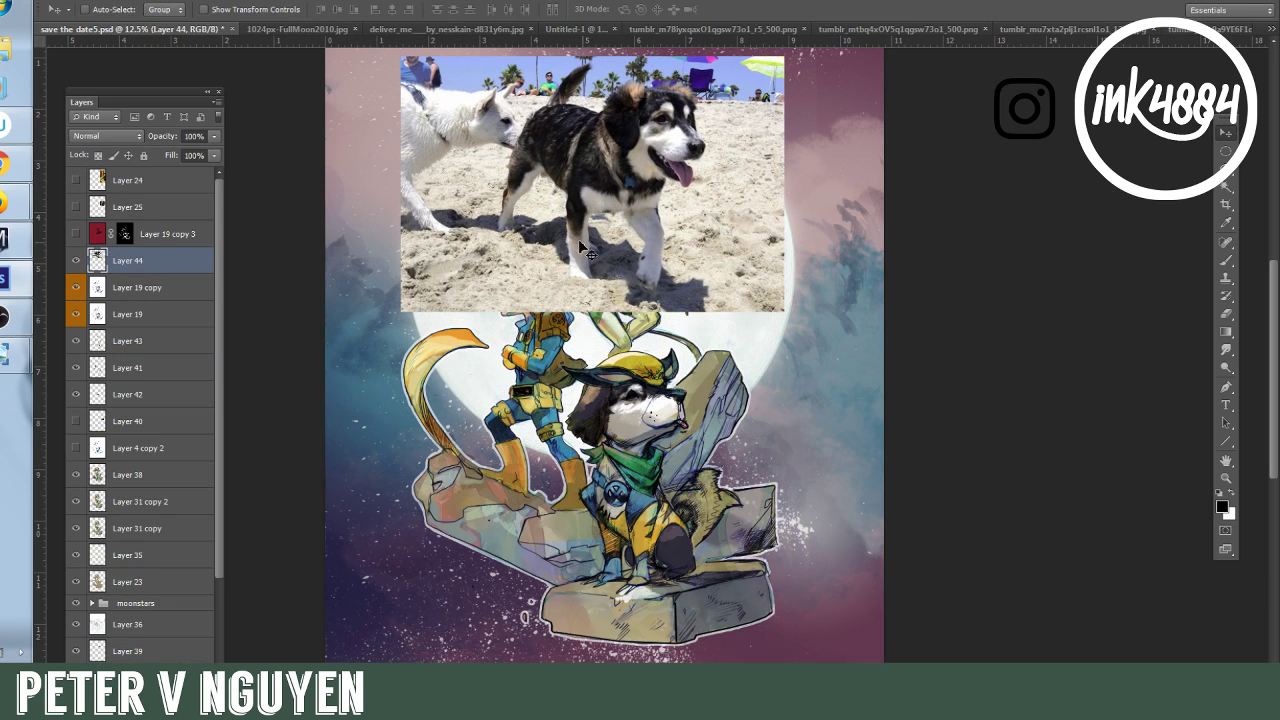
Move the dog photo lower so that it overlaps the top of the cartoon dog's head.
click(1226, 478)
click(762, 280)
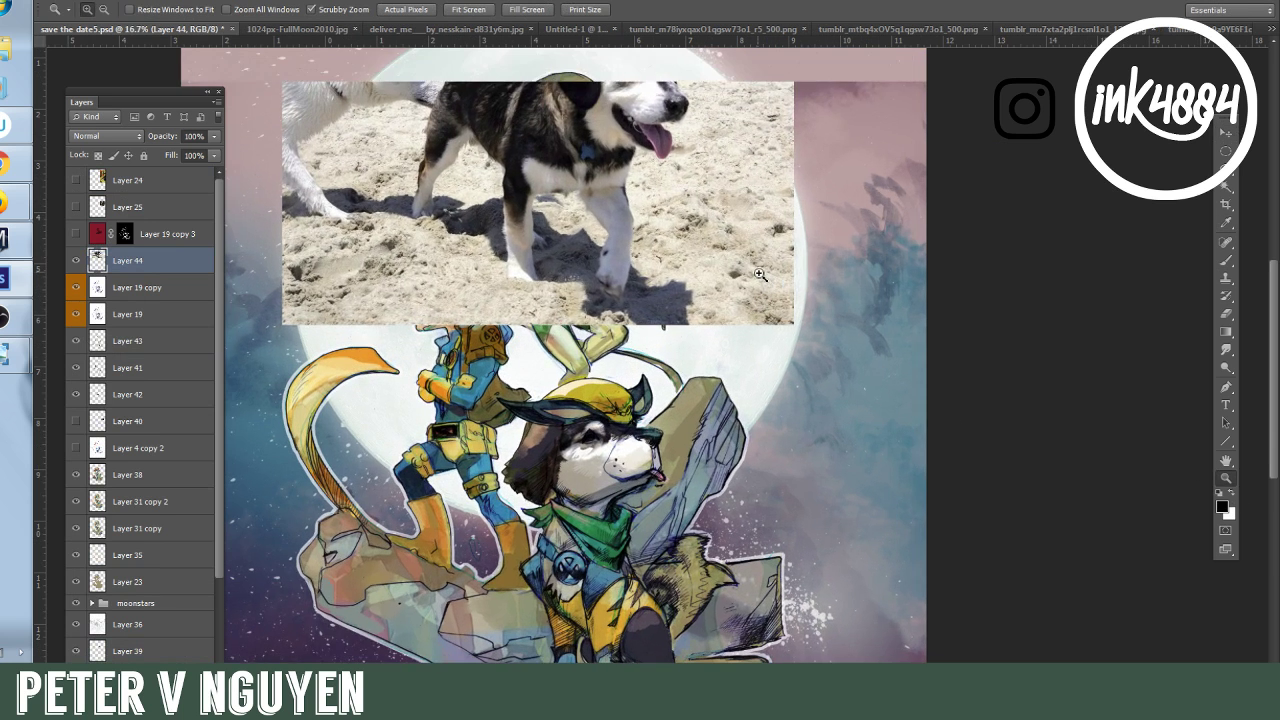
scroll(758, 343, up, 3)
click(750, 403)
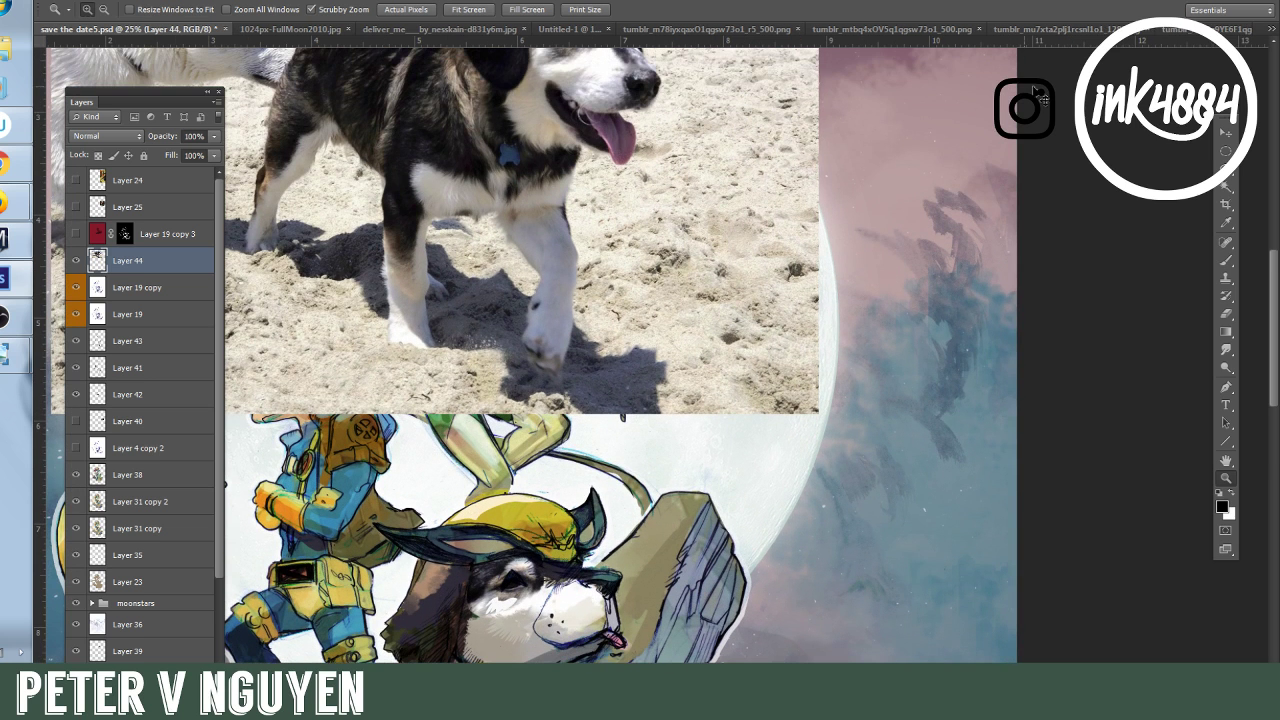
key(ctrl+t)
click(1226, 134)
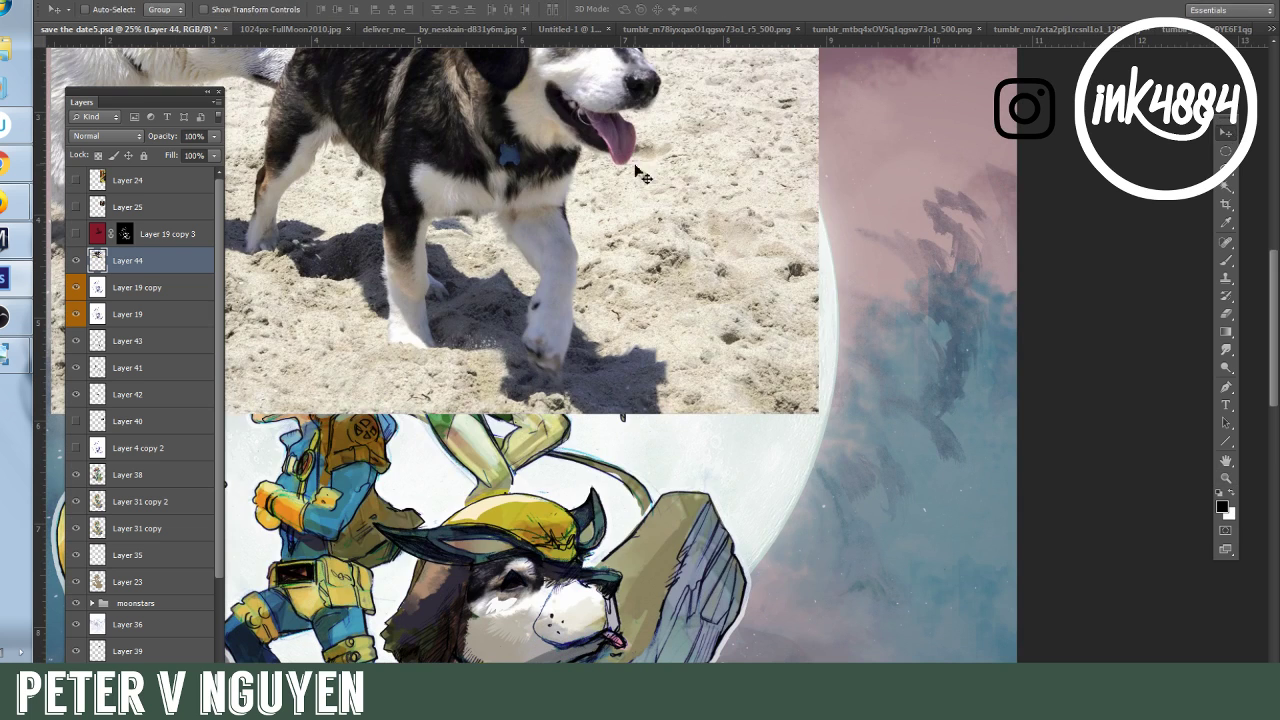
drag(634, 171, 657, 355)
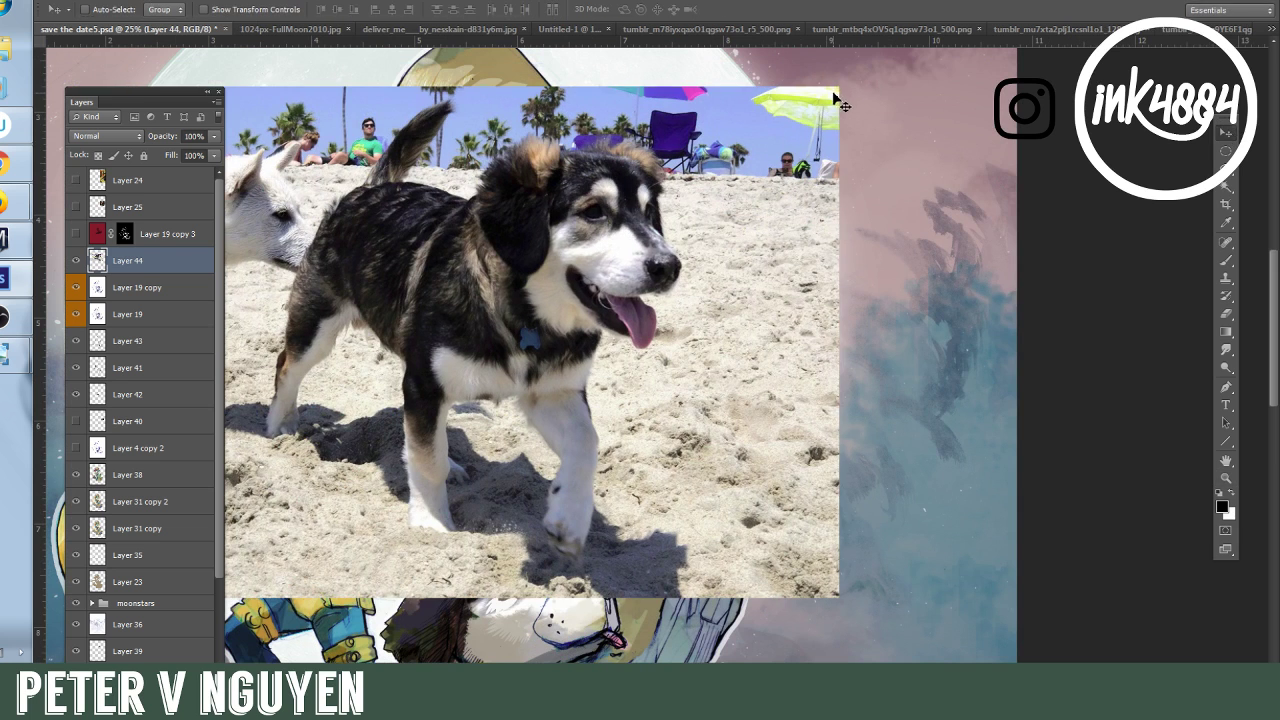
Shrink the dog photo proportionally and place it just above the cartoon dog's hat as a reference.
key(ctrl+t)
drag(839, 88, 583, 258)
drag(468, 386, 693, 275)
key(Return)
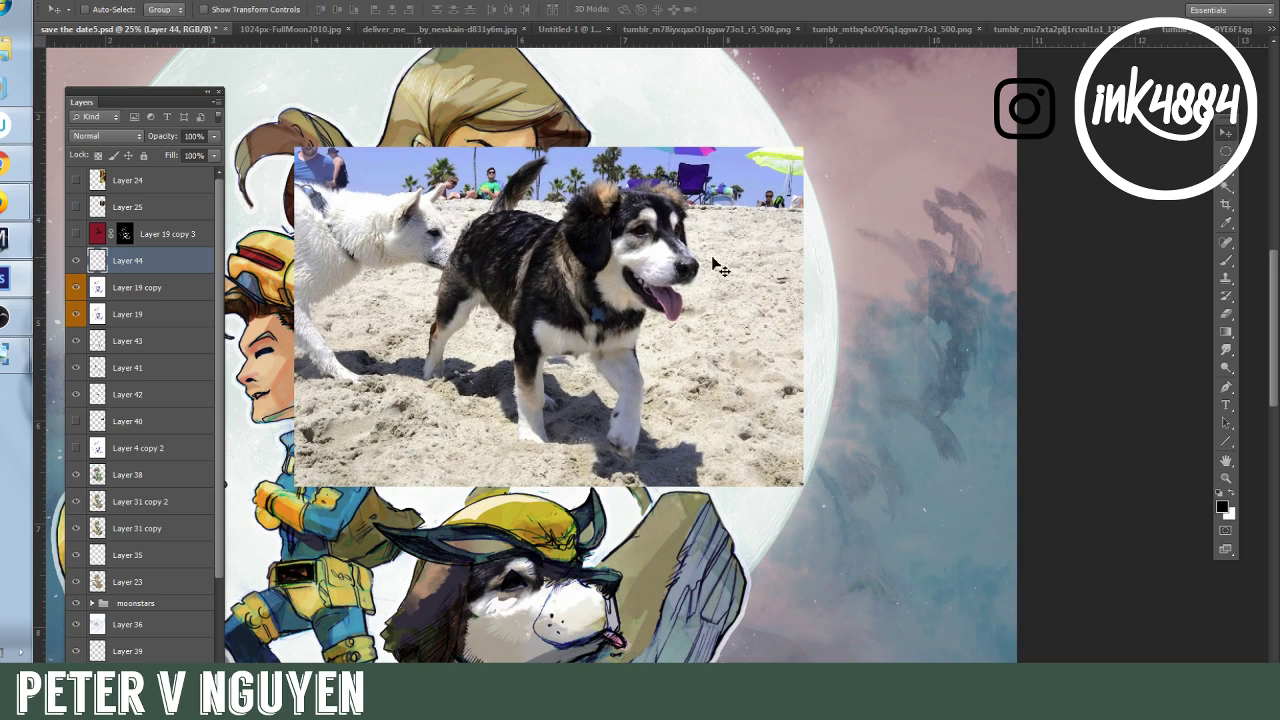
drag(726, 320, 720, 265)
Paint on Layer 43 beside the cartoon dog's front leg, using blue sampled from that leg.
scroll(720, 265, down, 5)
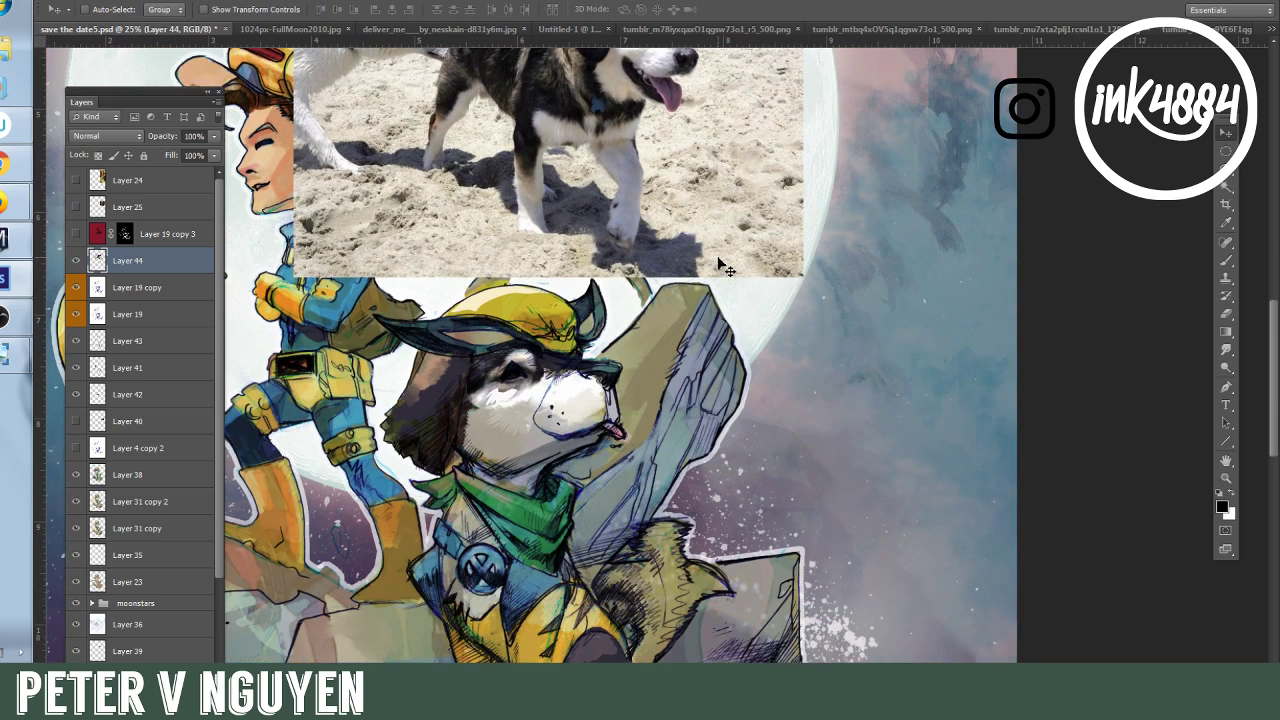
scroll(720, 265, down, 3)
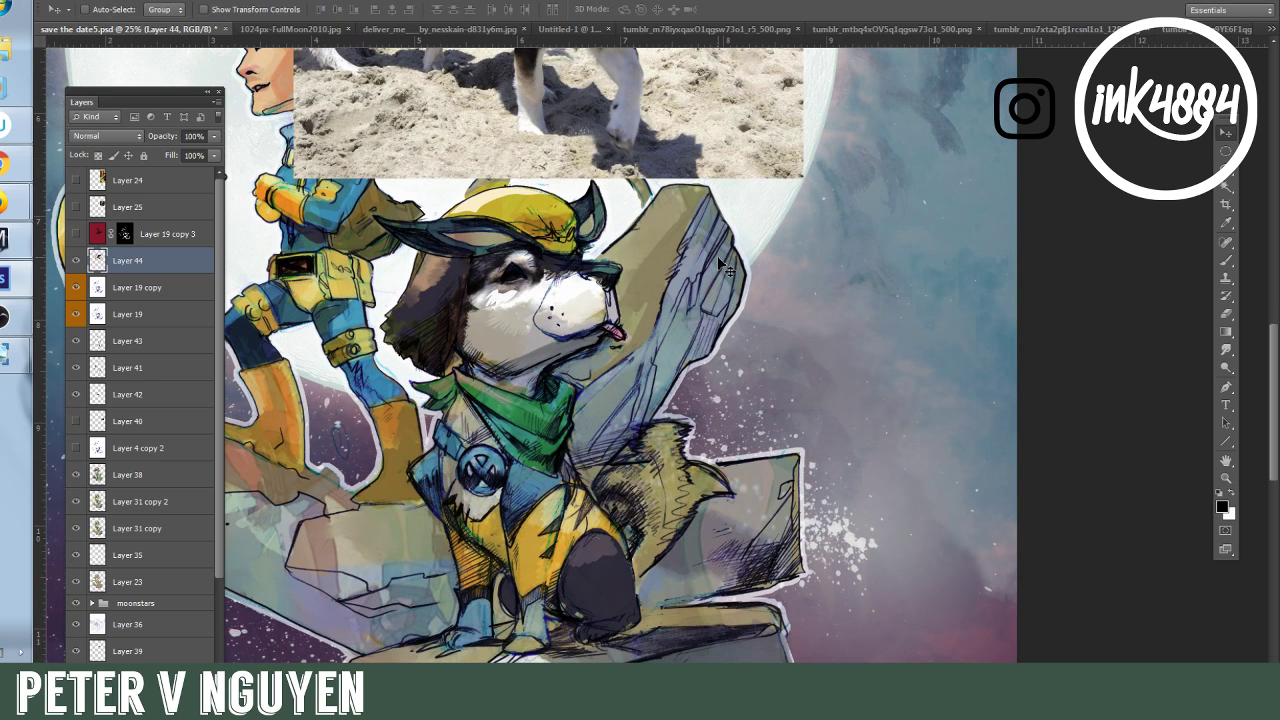
key(i)
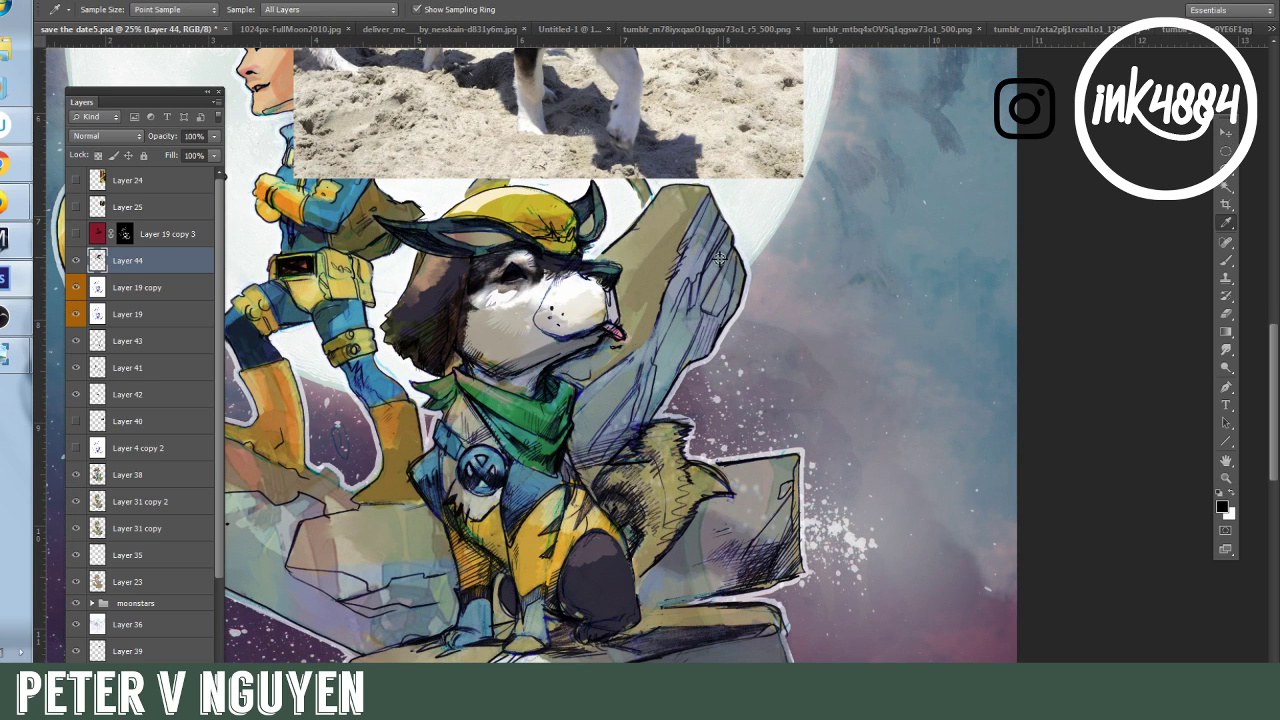
click(116, 340)
click(481, 601)
click(1226, 260)
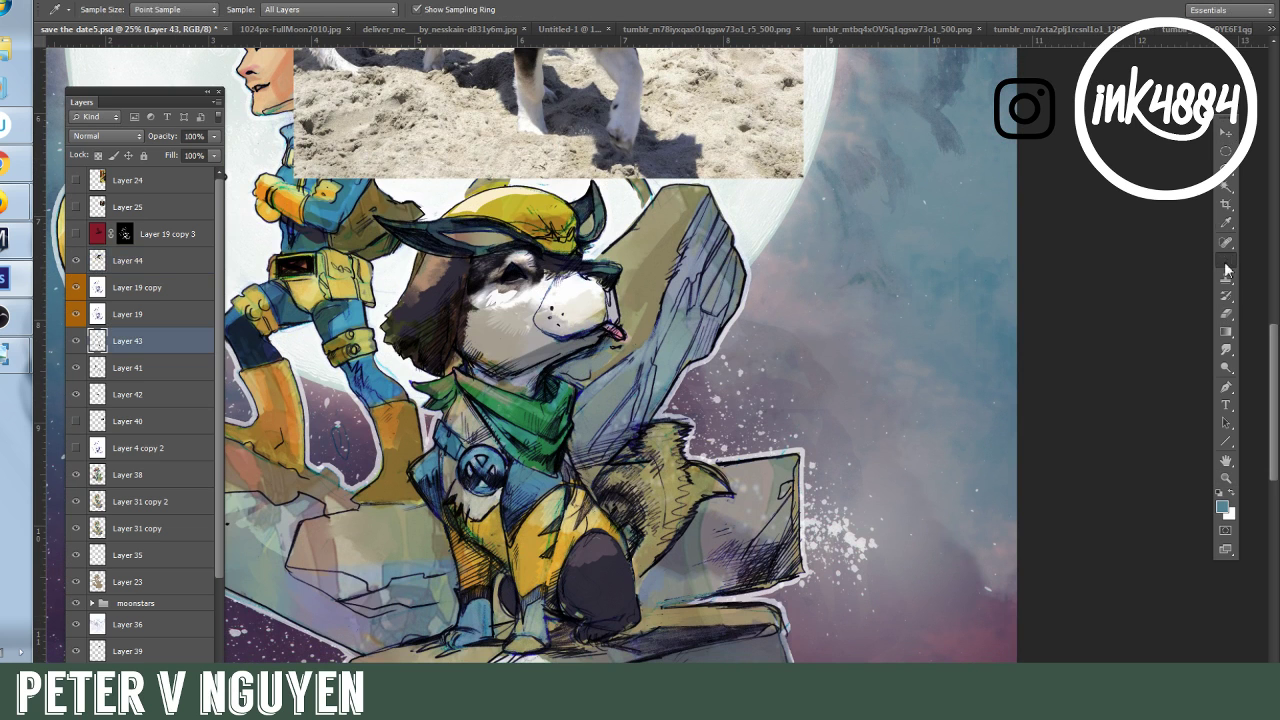
mouse_move(420, 597)
mouse_down()
mouse_move(365, 604)
mouse_move(380, 627)
mouse_move(408, 623)
mouse_move(400, 636)
mouse_move(455, 580)
mouse_up()
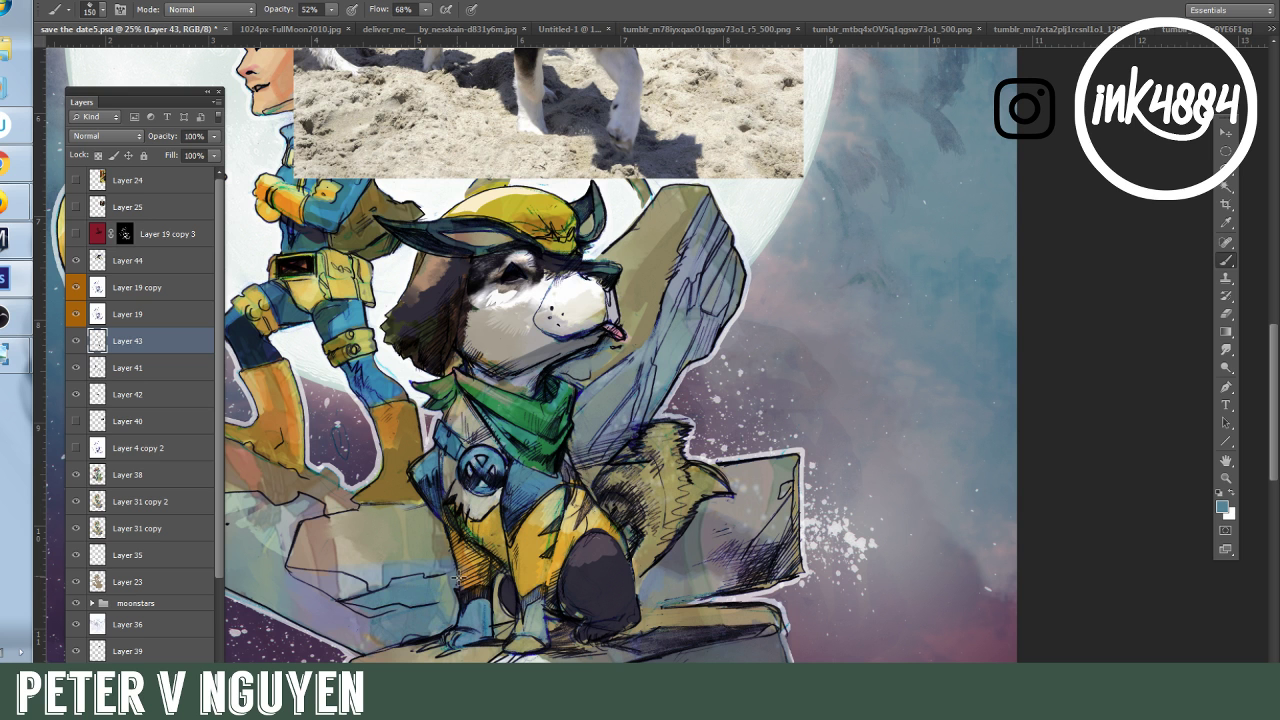
Sample several tones from the rock ledge beside the dog, ending with a brown as the brush color.
key(i)
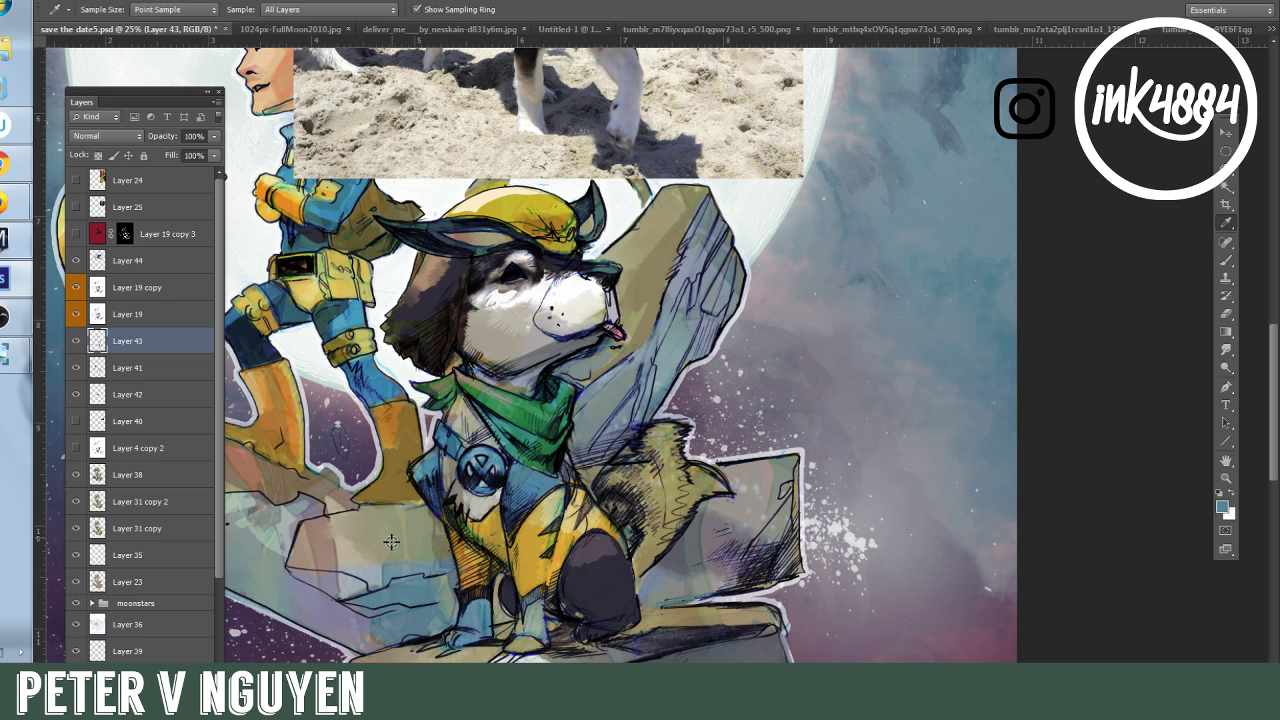
click(330, 614)
click(330, 578)
click(320, 558)
key(b)
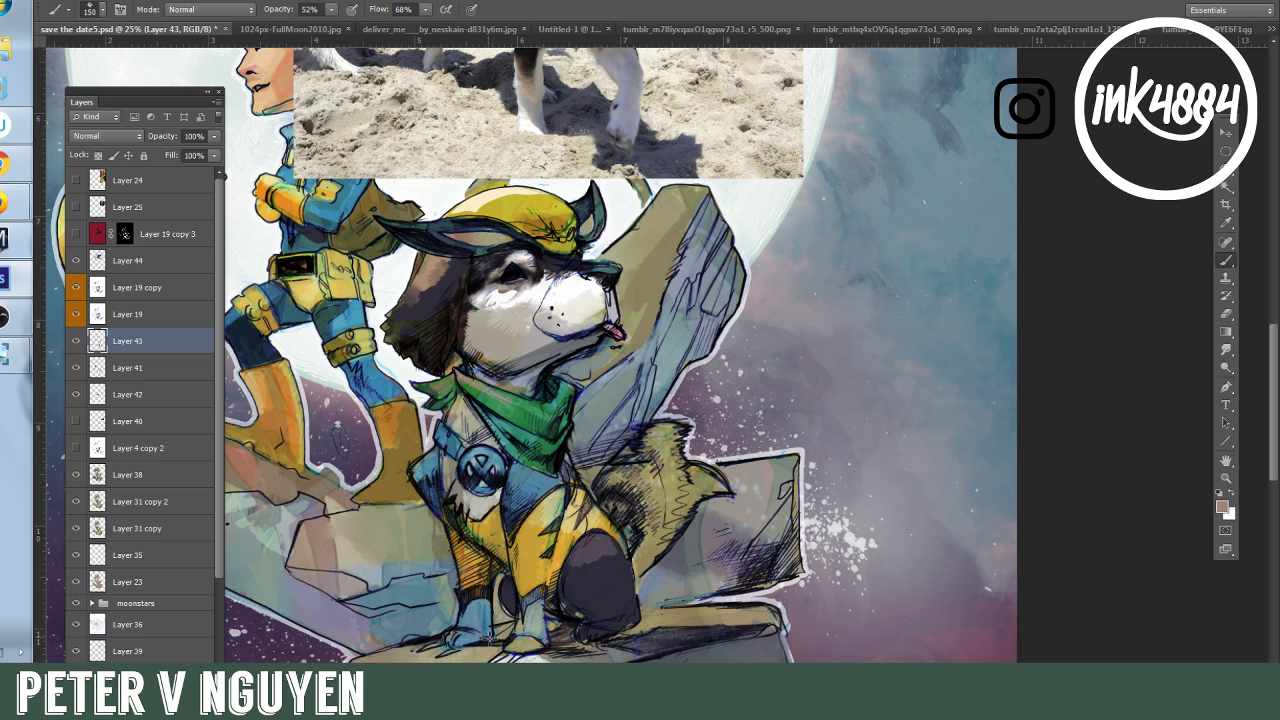
Paint the dog's other front paw with blue sampled from the first, and touch up the stone slab below with a sampled tan.
key(i)
click(476, 614)
key(b)
drag(518, 622, 525, 629)
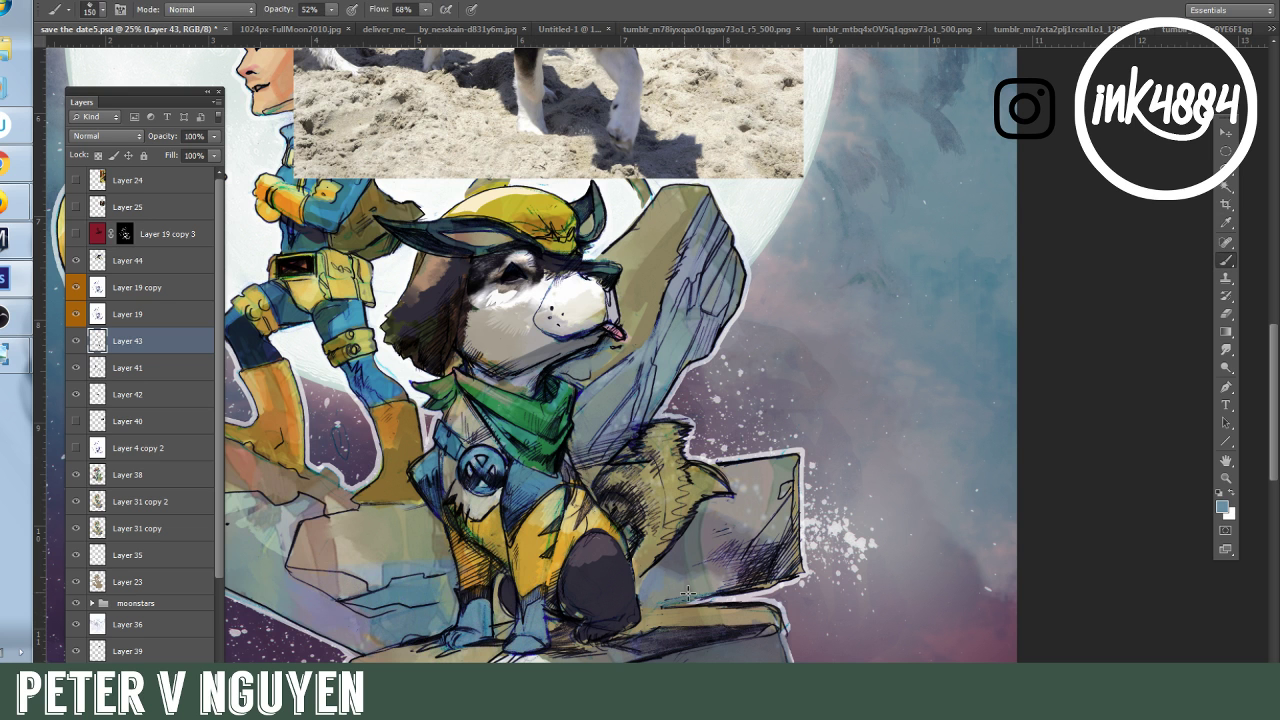
alt+click(469, 657)
drag(759, 649, 784, 642)
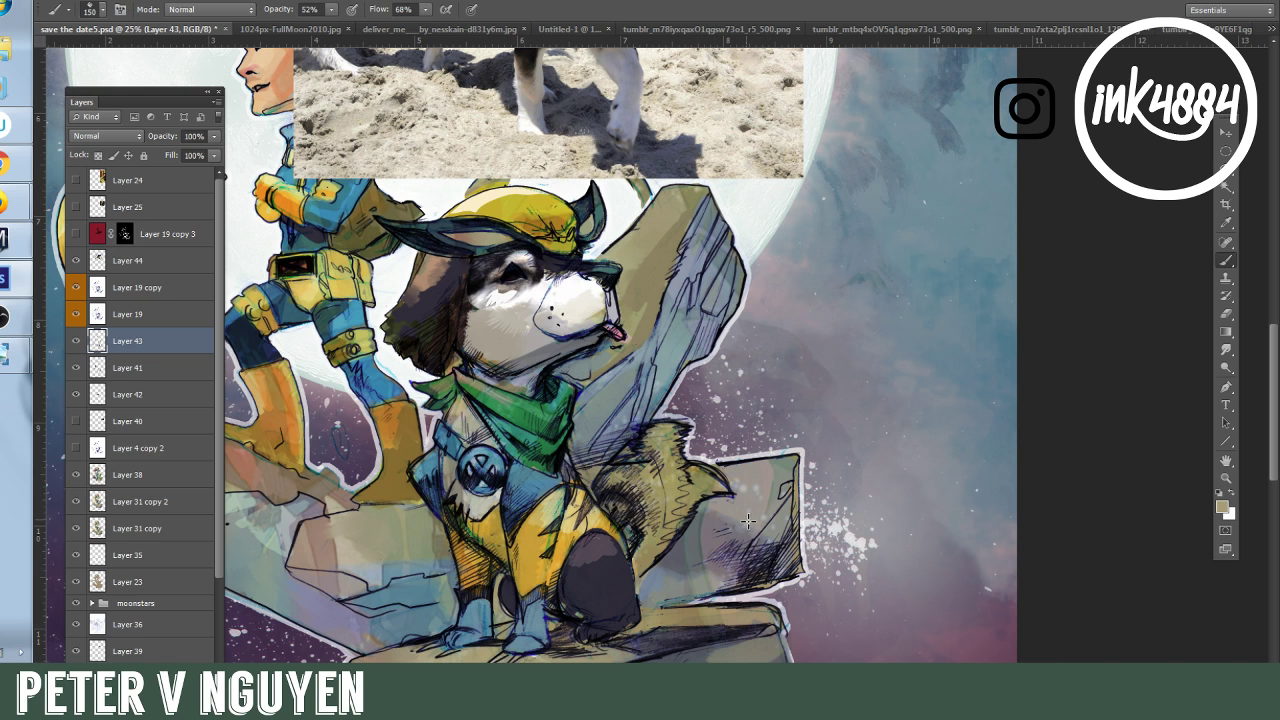
Undo the last brush stroke, sample grey from the photo dog's muzzle and dab it onto the cartoon dog's muzzle.
key(ctrl+z)
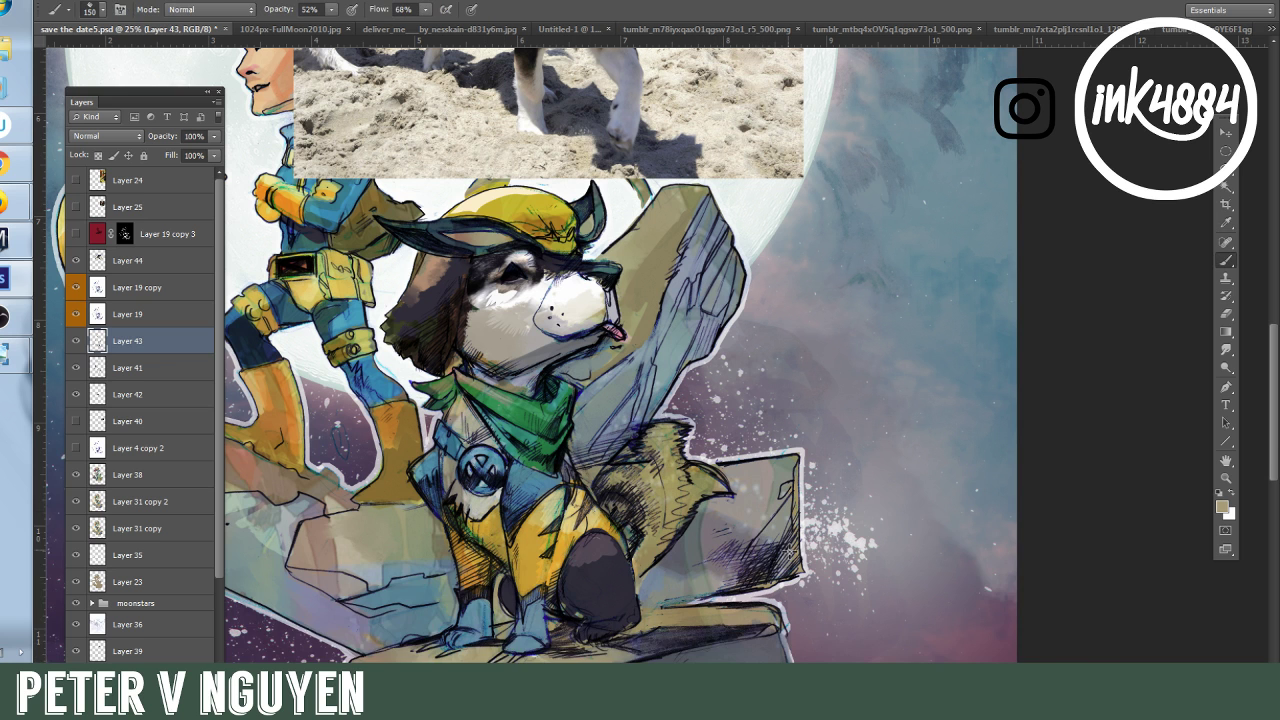
scroll(1037, 291, up, 5)
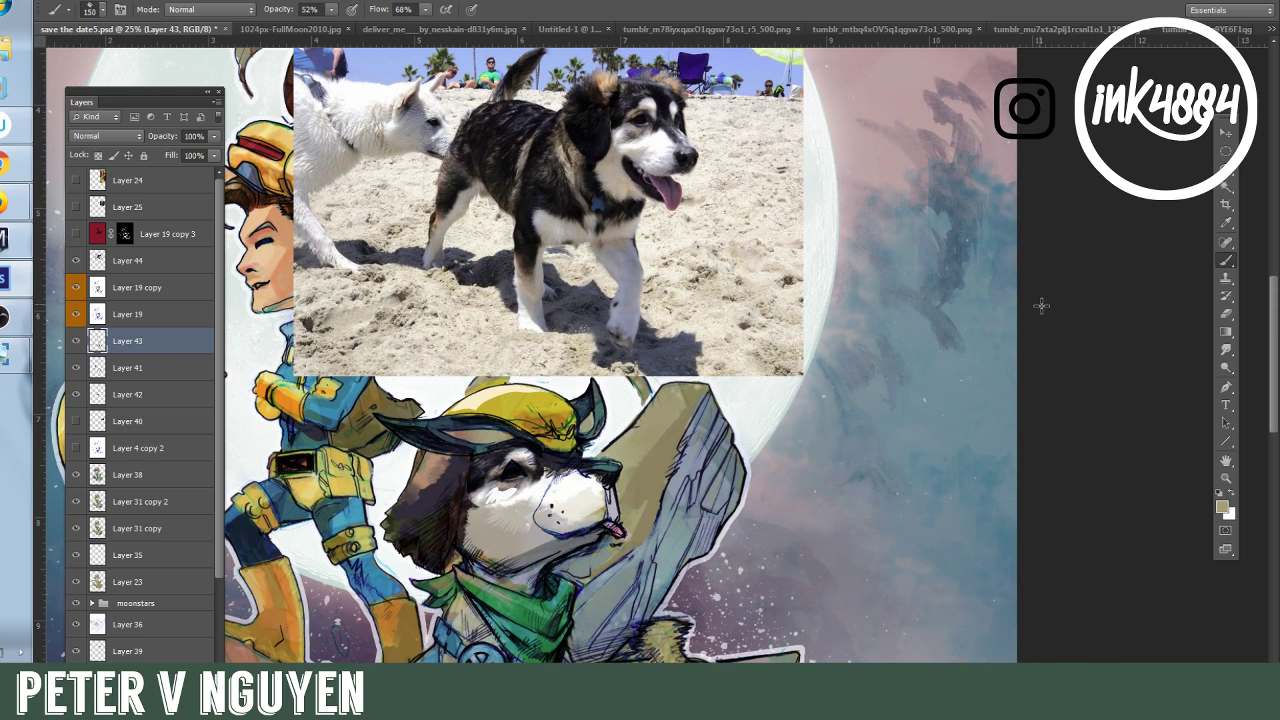
key(i)
click(672, 170)
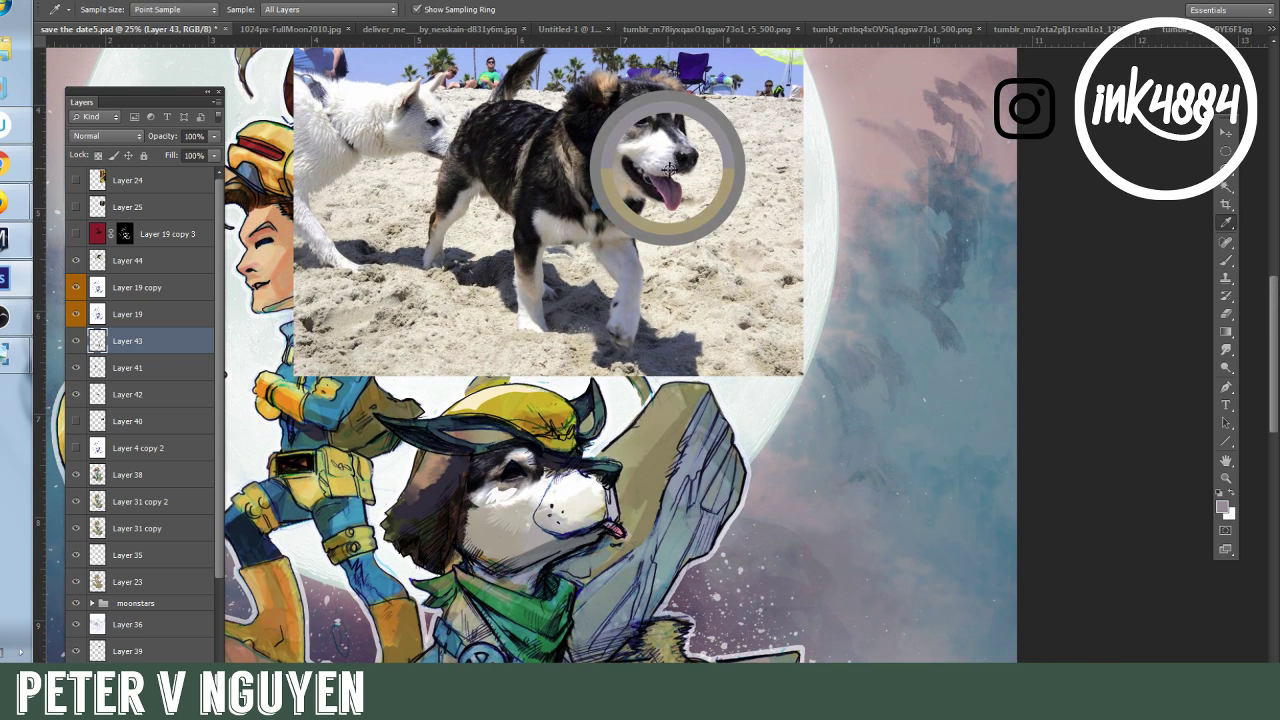
key(b)
click(592, 496)
click(600, 500)
Lower the brush opacity to 22%, shade the cartoon dog's muzzle and sample olive from the rock behind it.
drag(331, 9, 316, 33)
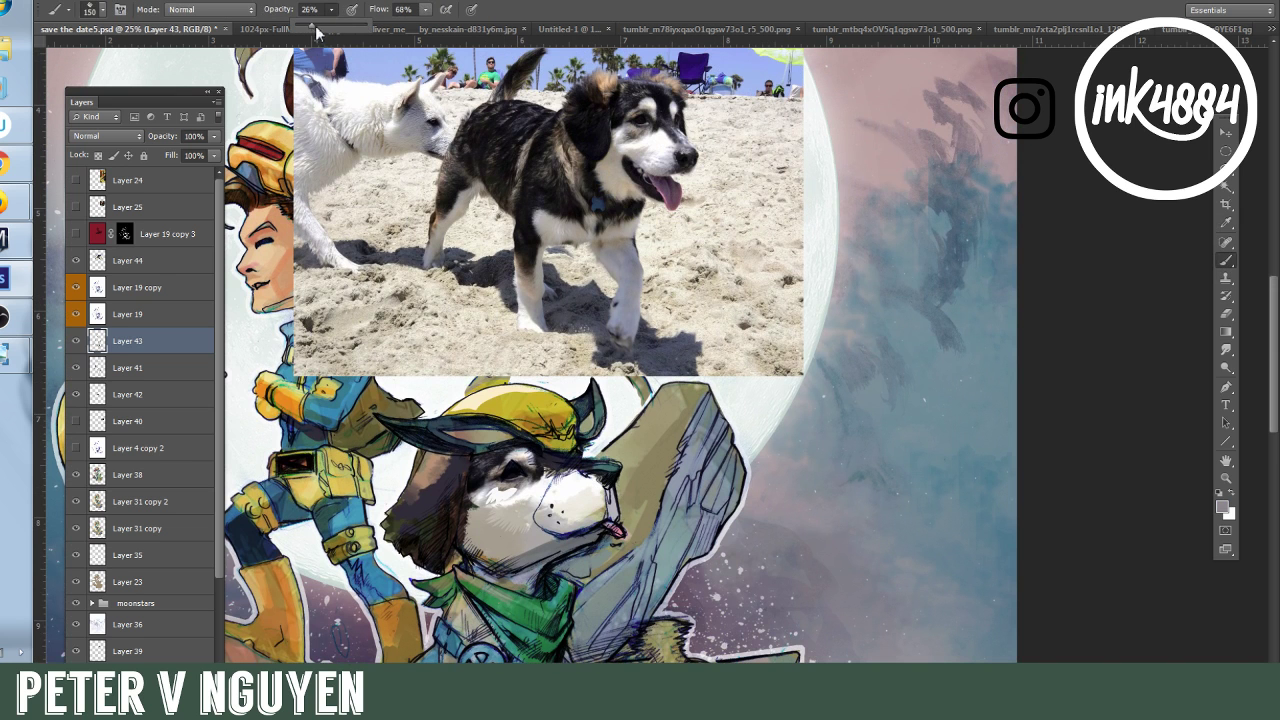
click(600, 490)
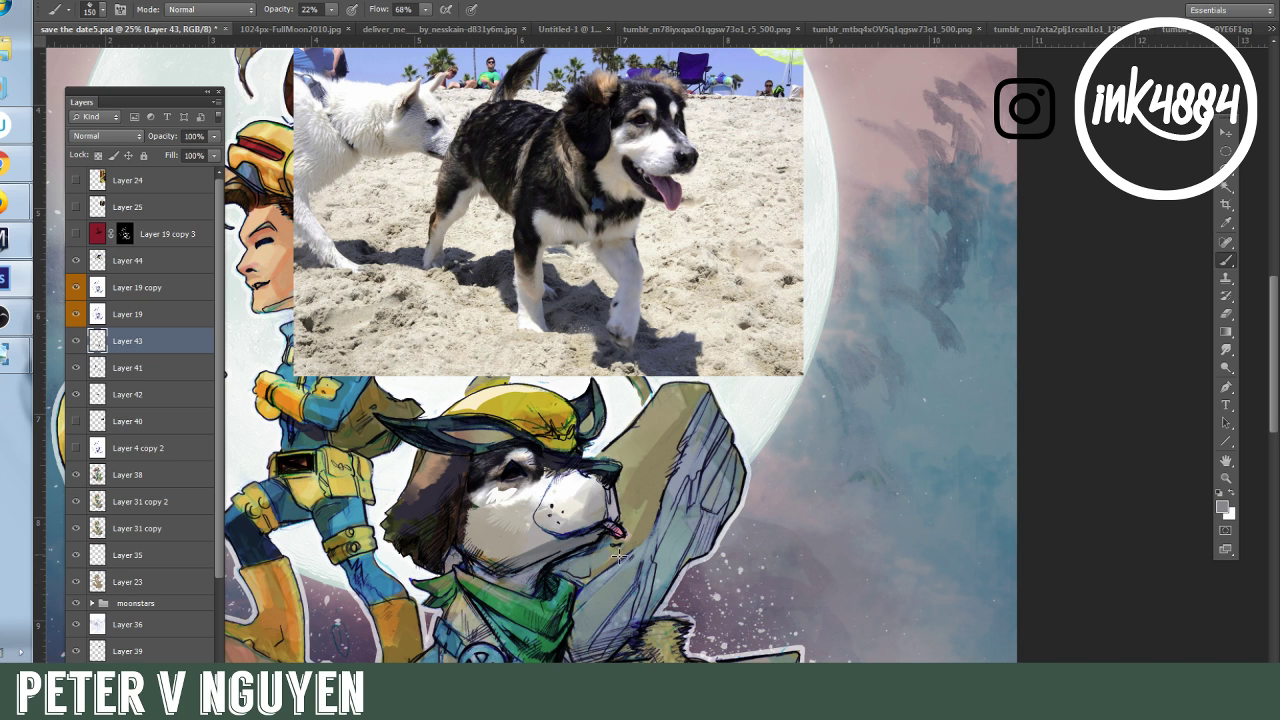
alt+click(640, 494)
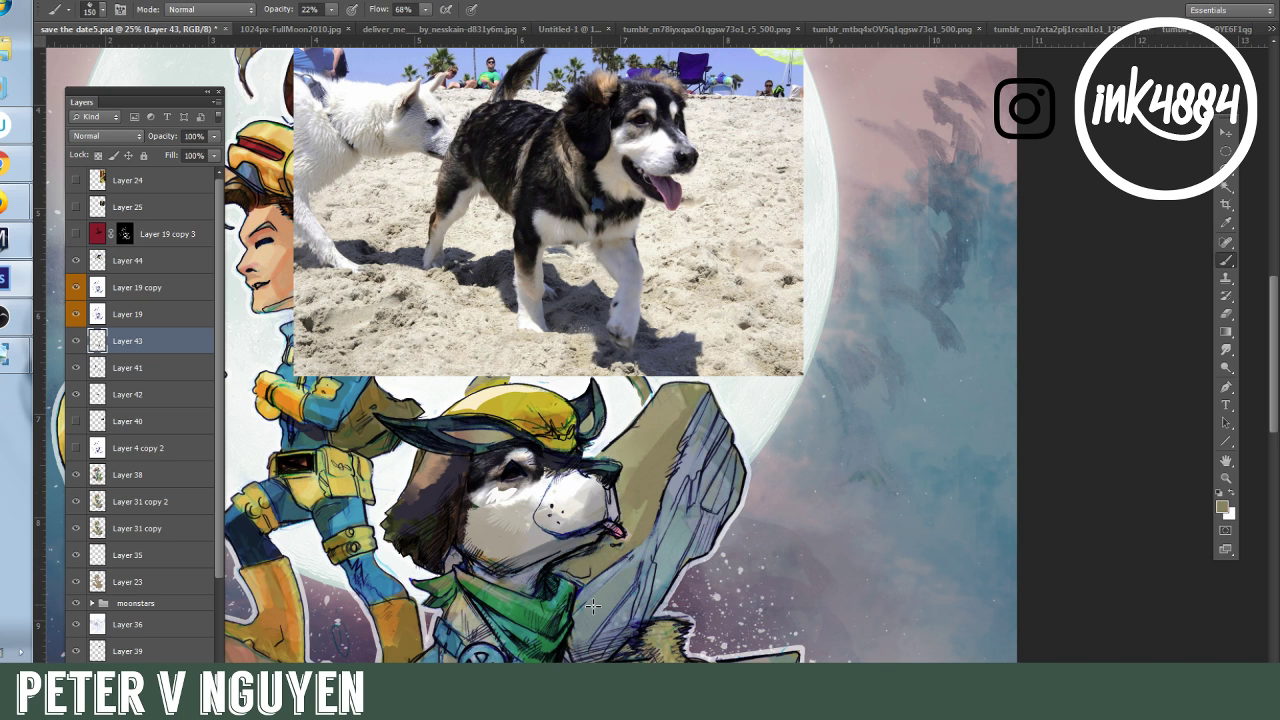
Sample dark fur color from the photo dog's back and lasso a jagged fur patch on the cartoon dog's haunch.
key(i)
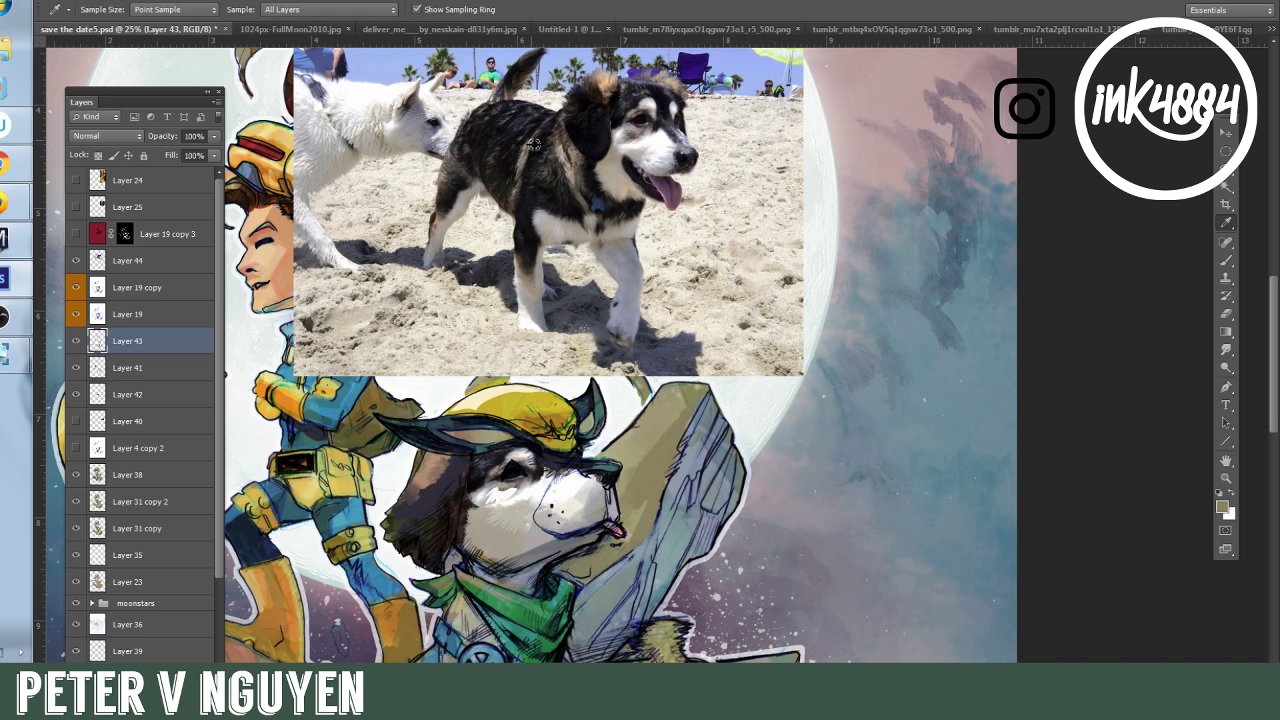
drag(520, 122, 520, 116)
click(1226, 170)
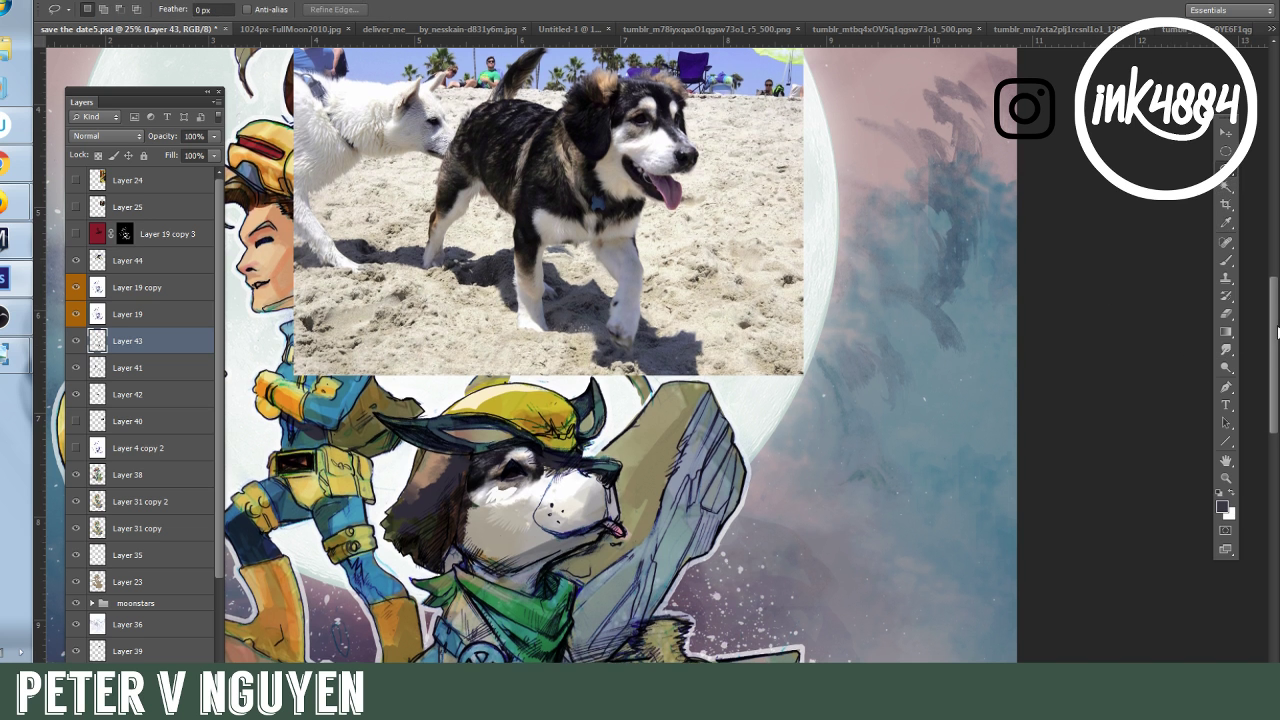
scroll(1140, 343, down, 5)
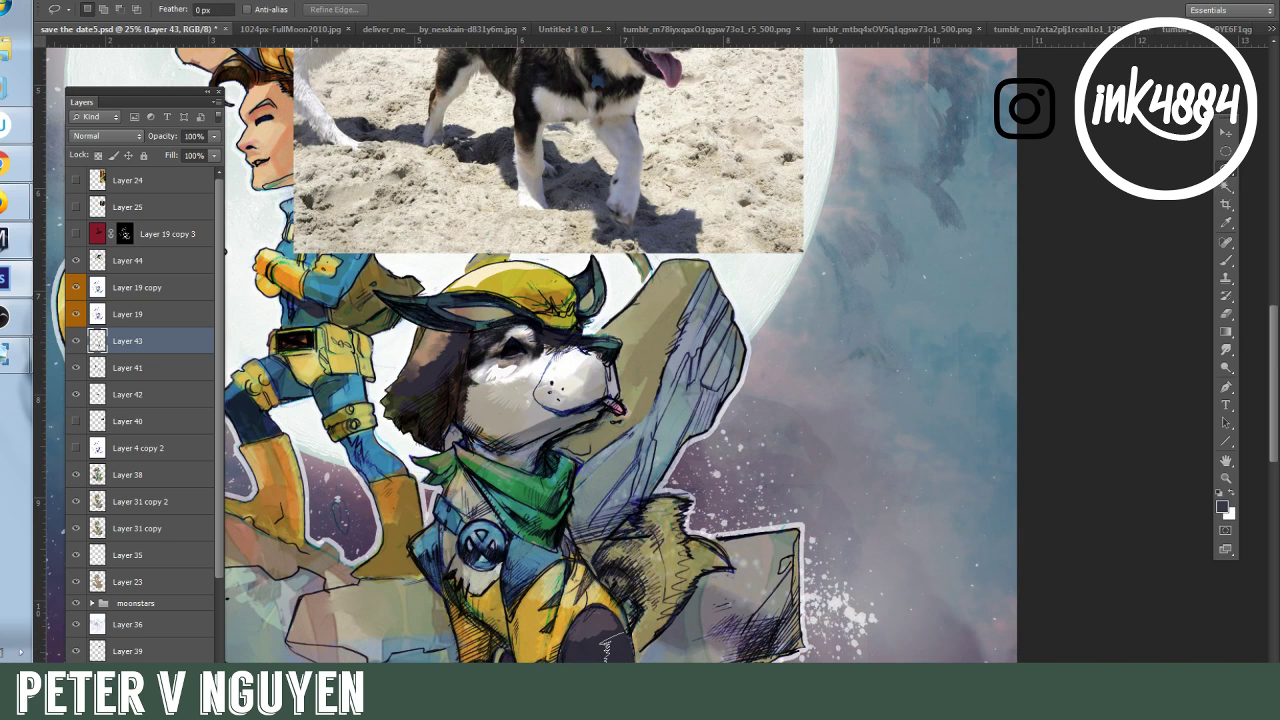
Brush a light white highlight at 22% opacity inside the fur selection on the cartoon dog's haunch.
click(1225, 331)
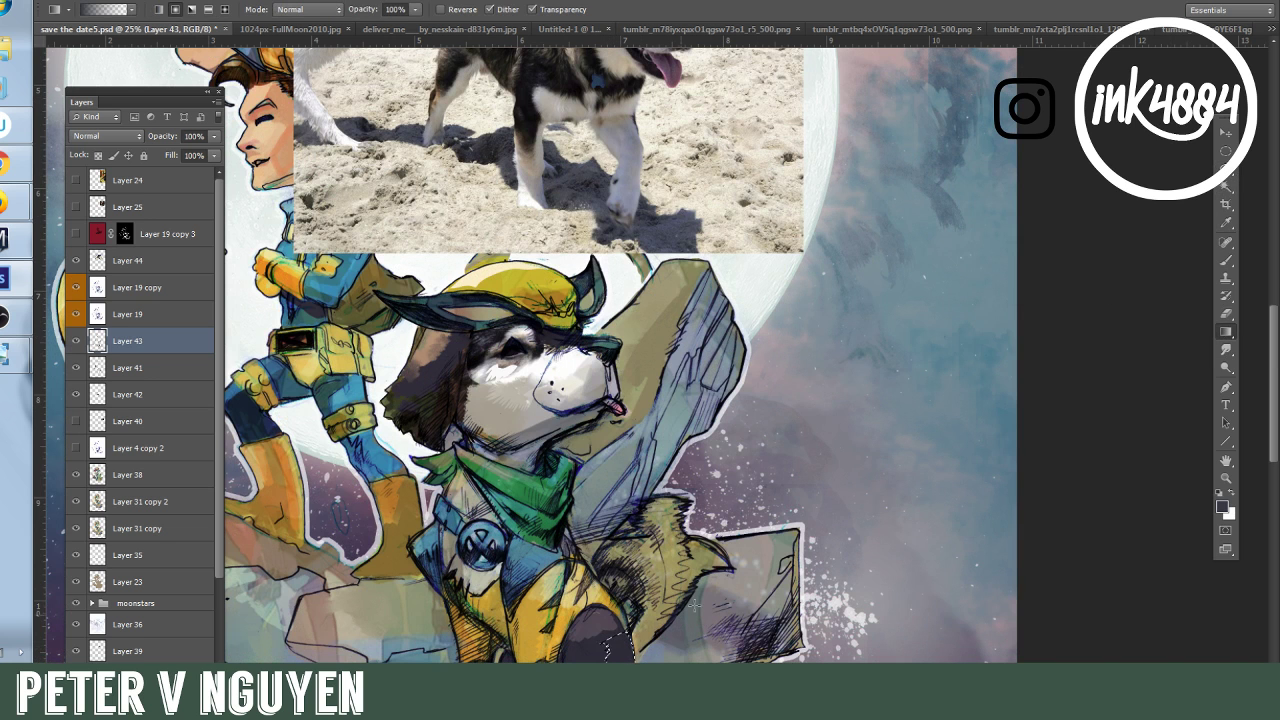
scroll(606, 642, down, 1)
scroll(606, 630, down, 1)
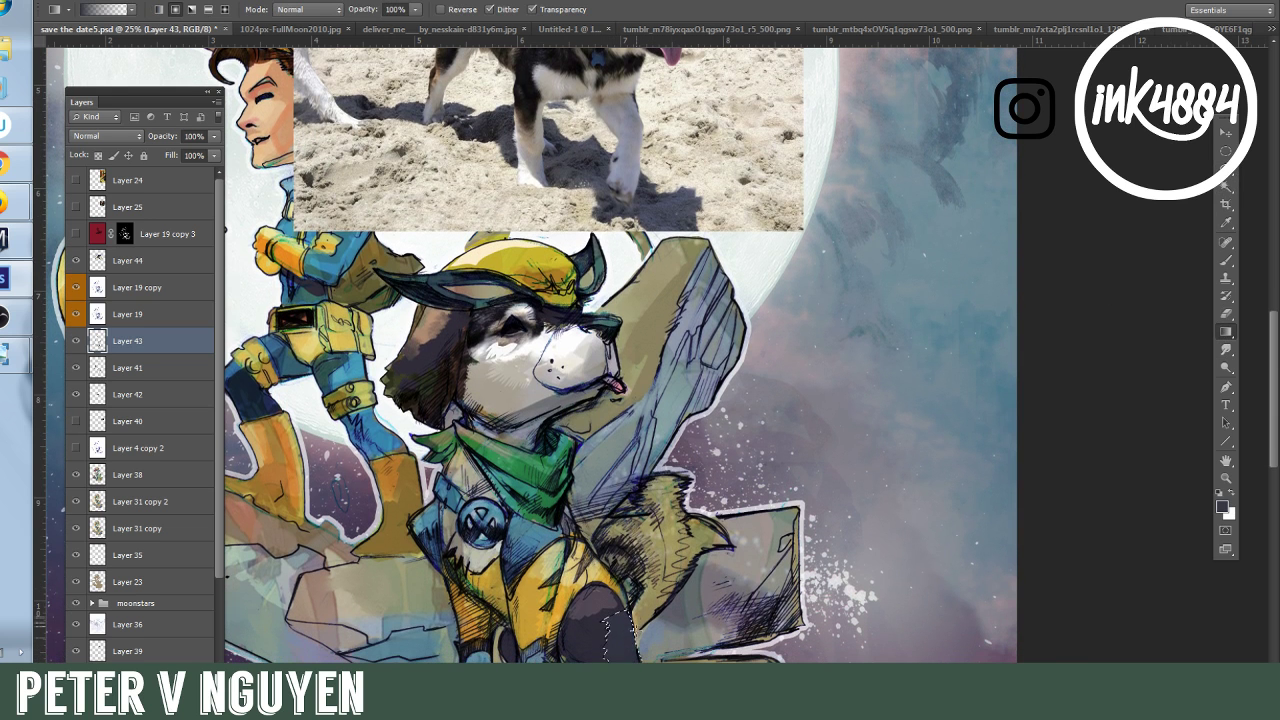
click(1223, 265)
key(x)
mouse_move(610, 620)
mouse_down()
mouse_move(625, 640)
mouse_move(615, 650)
mouse_move(640, 640)
mouse_move(620, 645)
mouse_move(630, 660)
mouse_up()
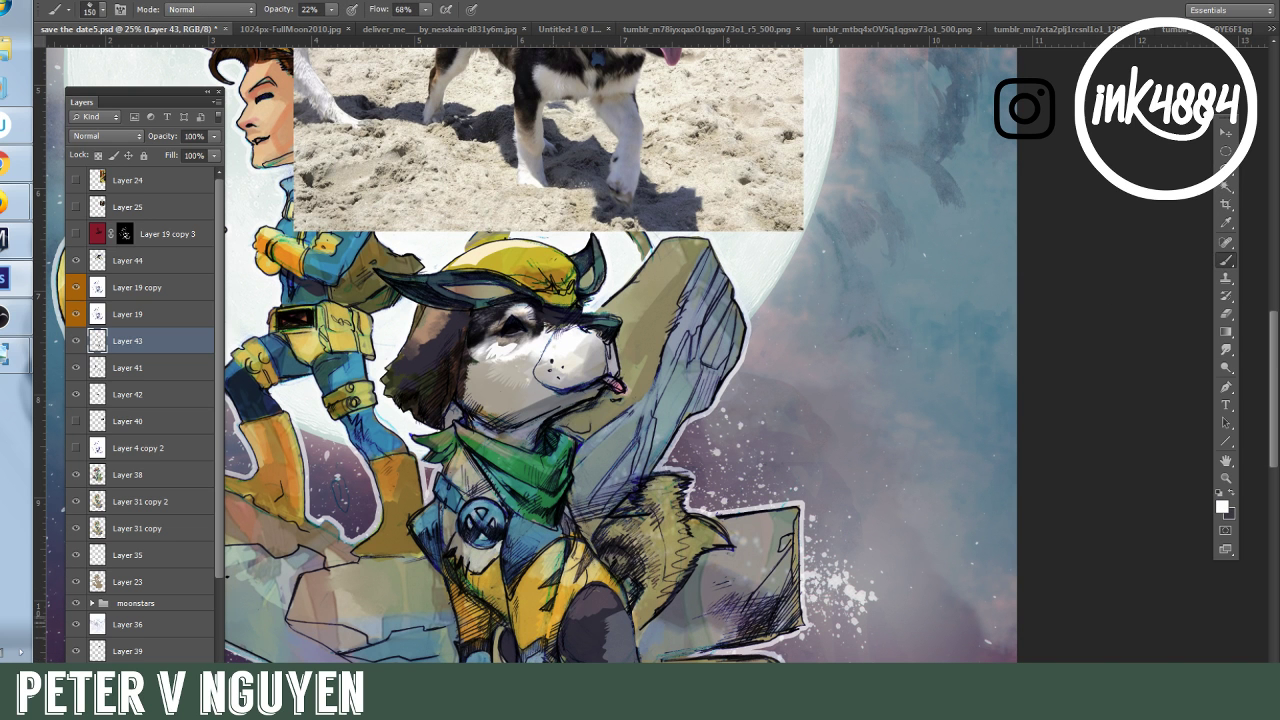
Darken the round emblem on the dog's chest with a sampled dark tone, using a size 40 brush at 85% opacity.
key(i)
click(566, 620)
key(b)
key(bracketleft)
key(bracketleft)
key(bracketleft)
key(bracketleft)
key(bracketleft)
drag(331, 10, 352, 30)
click(521, 526)
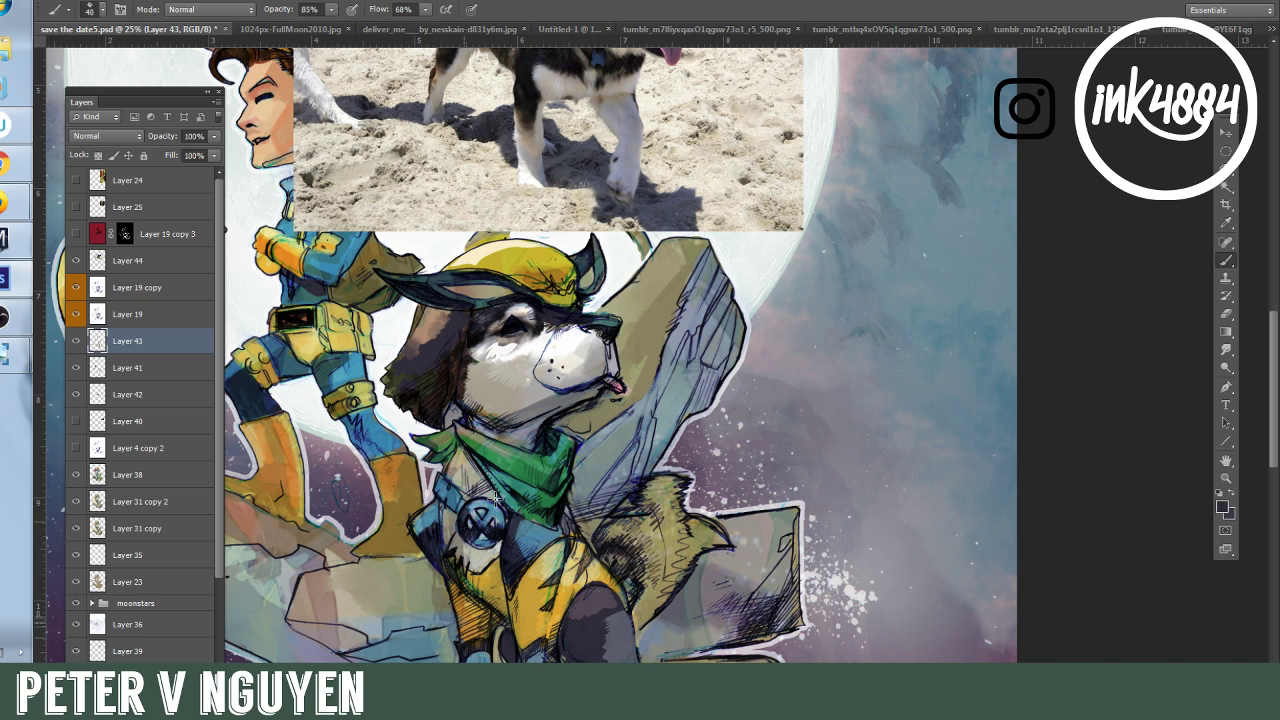
drag(468, 525, 500, 523)
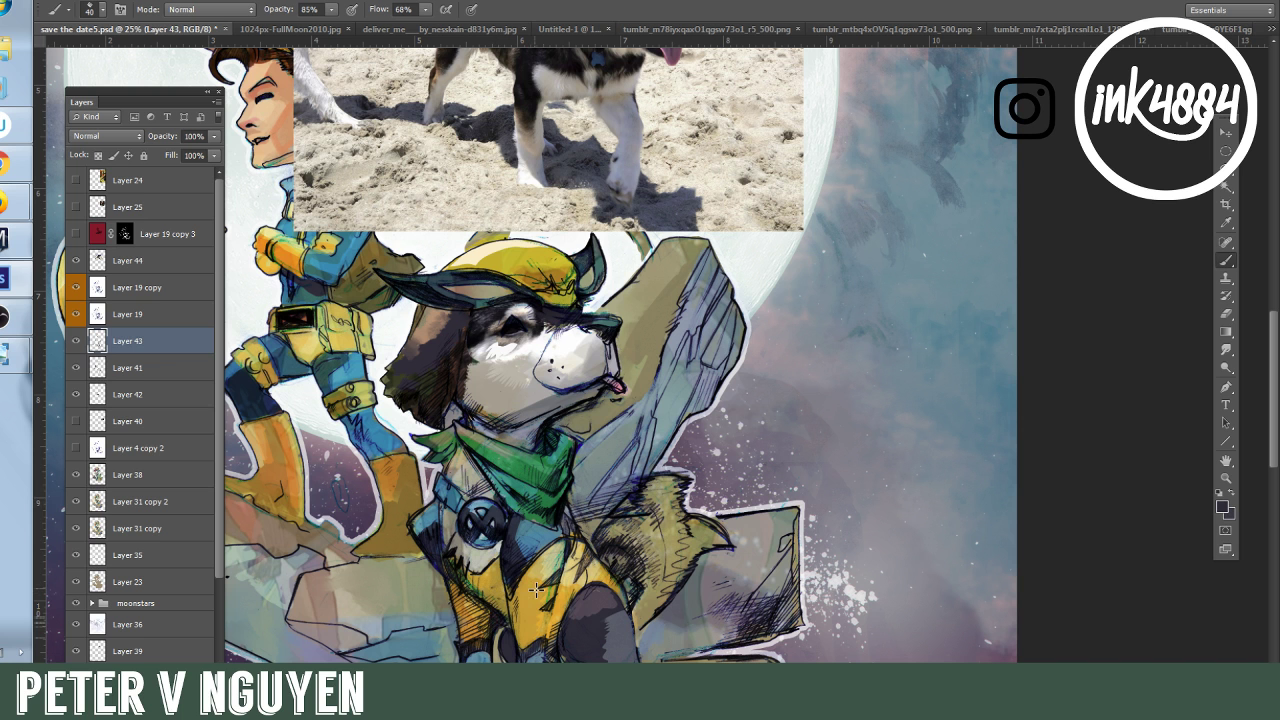
Paint dark fur over the cartoon dog's tail with the haunch's sampled tone, and sample white from the muzzle.
key(ctrl+minus)
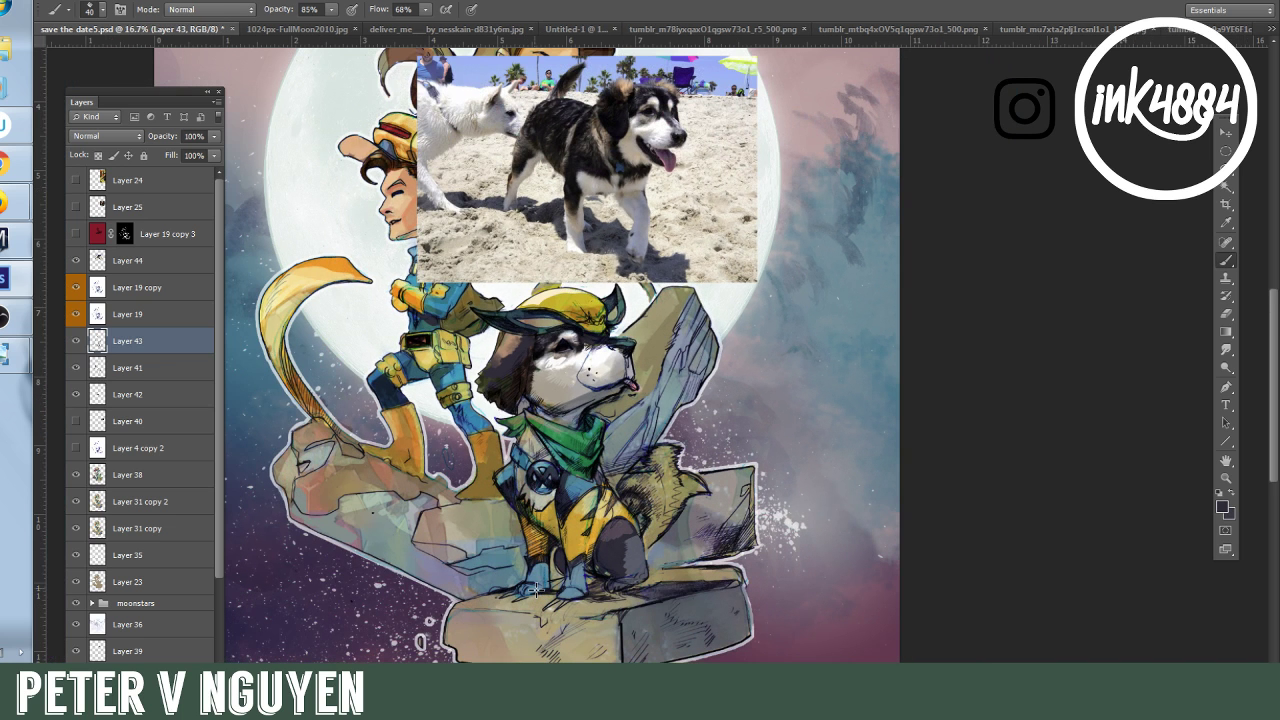
alt+click(613, 562)
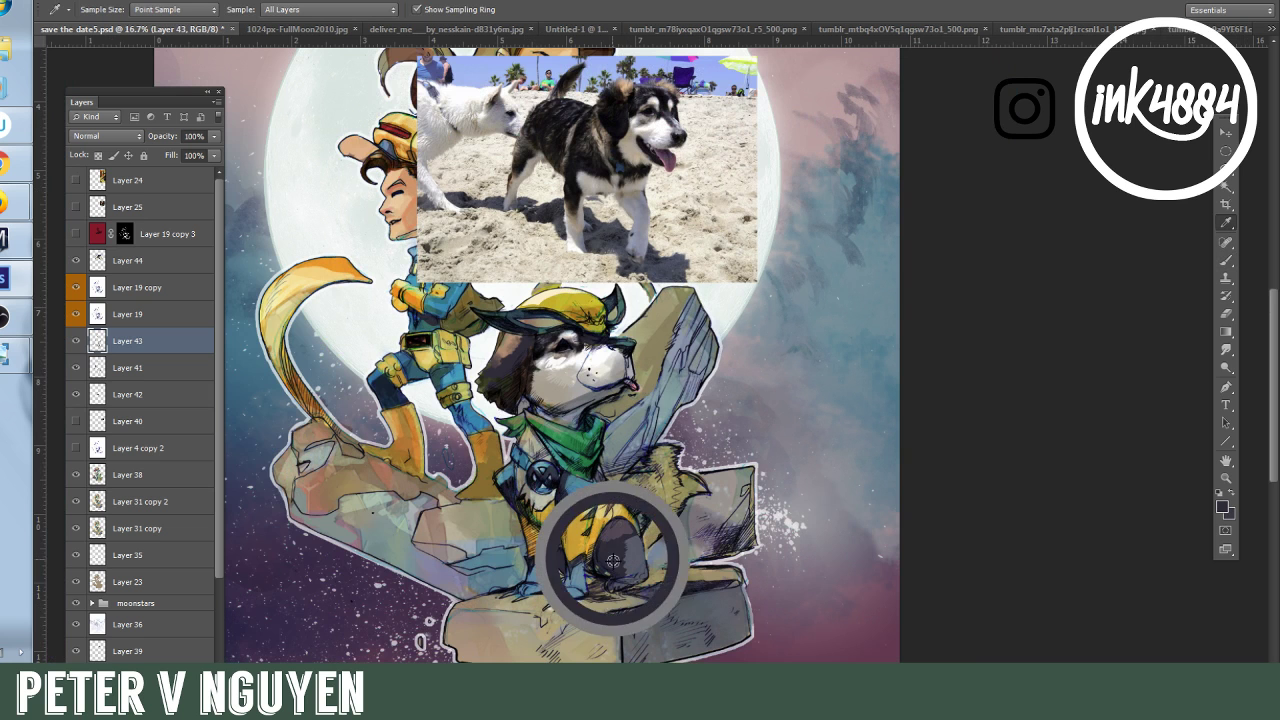
mouse_move(623, 558)
mouse_down()
mouse_move(636, 568)
mouse_move(624, 588)
mouse_move(674, 574)
mouse_up()
mouse_move(628, 486)
mouse_down()
mouse_move(645, 478)
mouse_move(660, 495)
mouse_move(668, 452)
mouse_move(676, 496)
mouse_move(694, 474)
mouse_move(672, 520)
mouse_move(698, 482)
mouse_move(692, 492)
mouse_up()
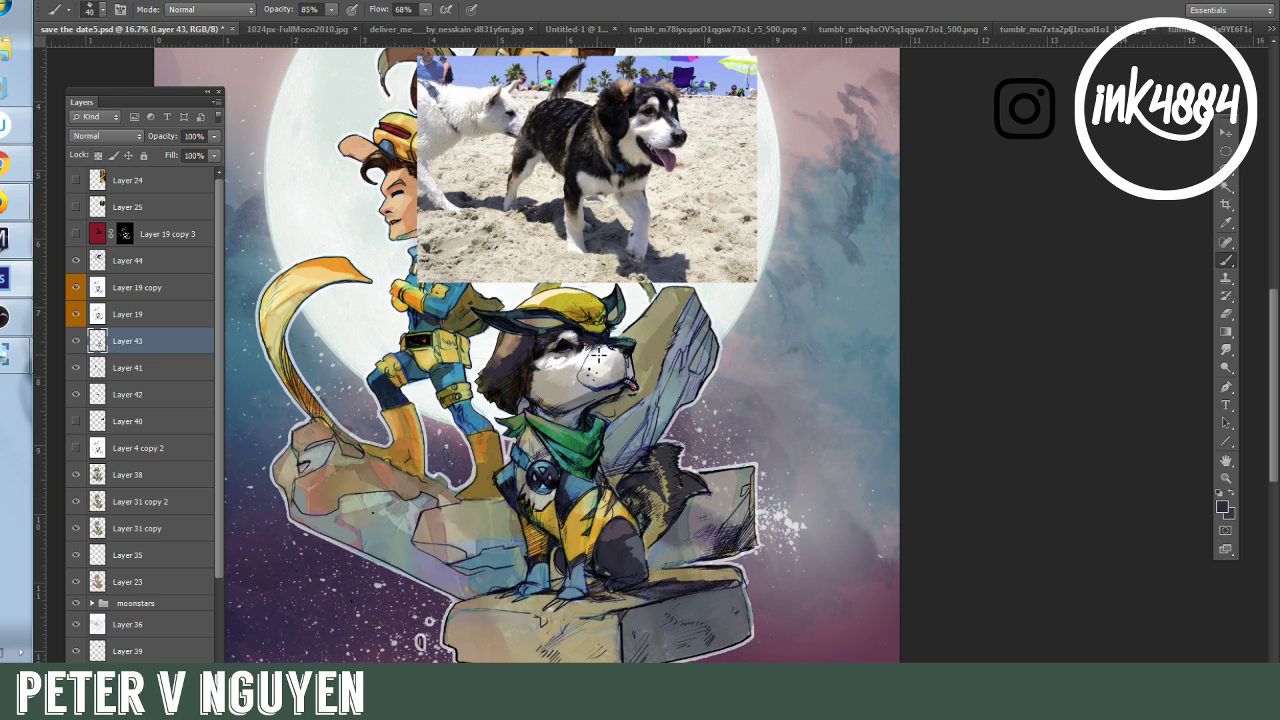
alt+click(602, 362)
Hide Layer 44 with the dog photo and bring the whole illustration into view.
click(76, 260)
scroll(453, 307, up, 1)
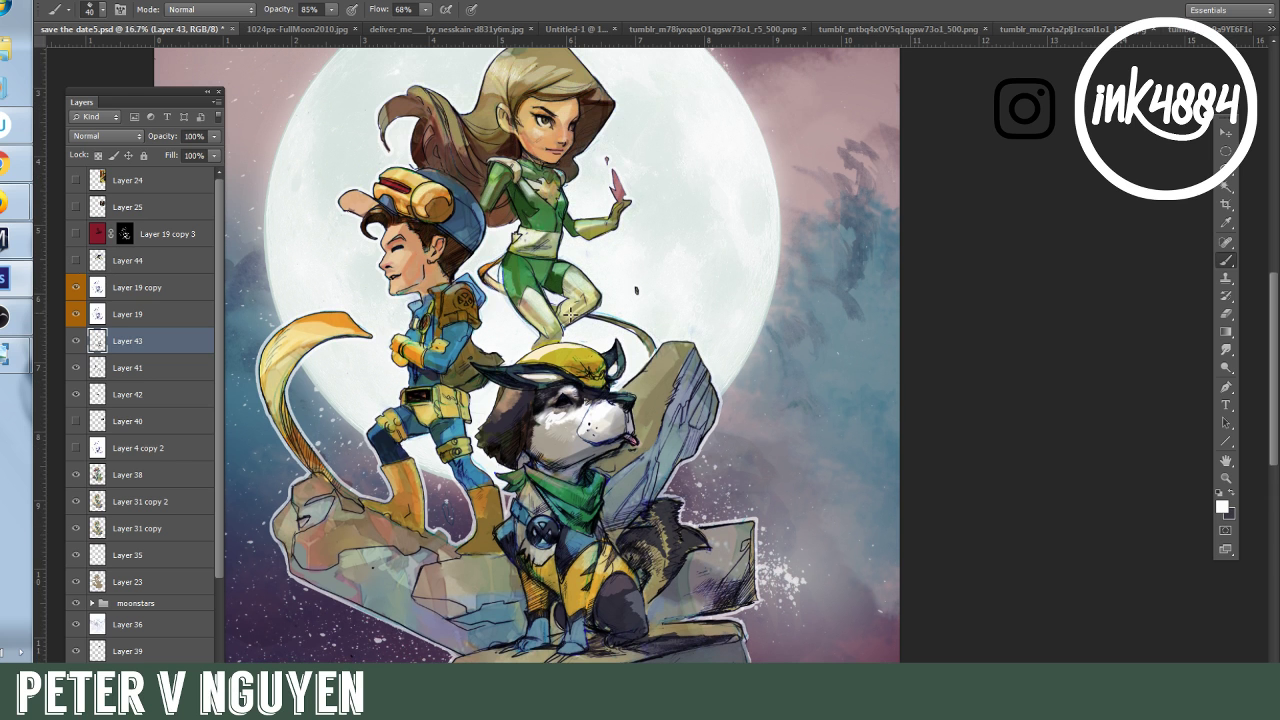
click(1226, 478)
right_click(745, 323)
click(812, 330)
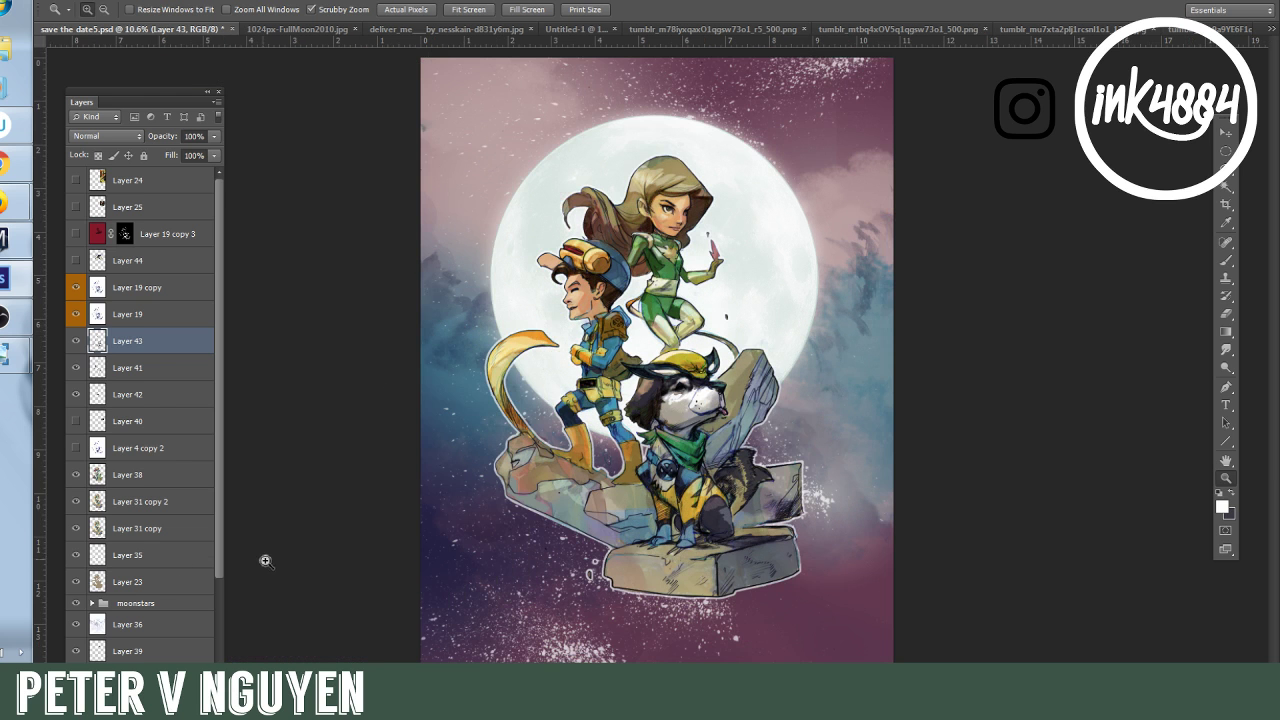
Expand the moonstars group and duplicate its star layer, Layer 37.
scroll(128, 580, down, 3)
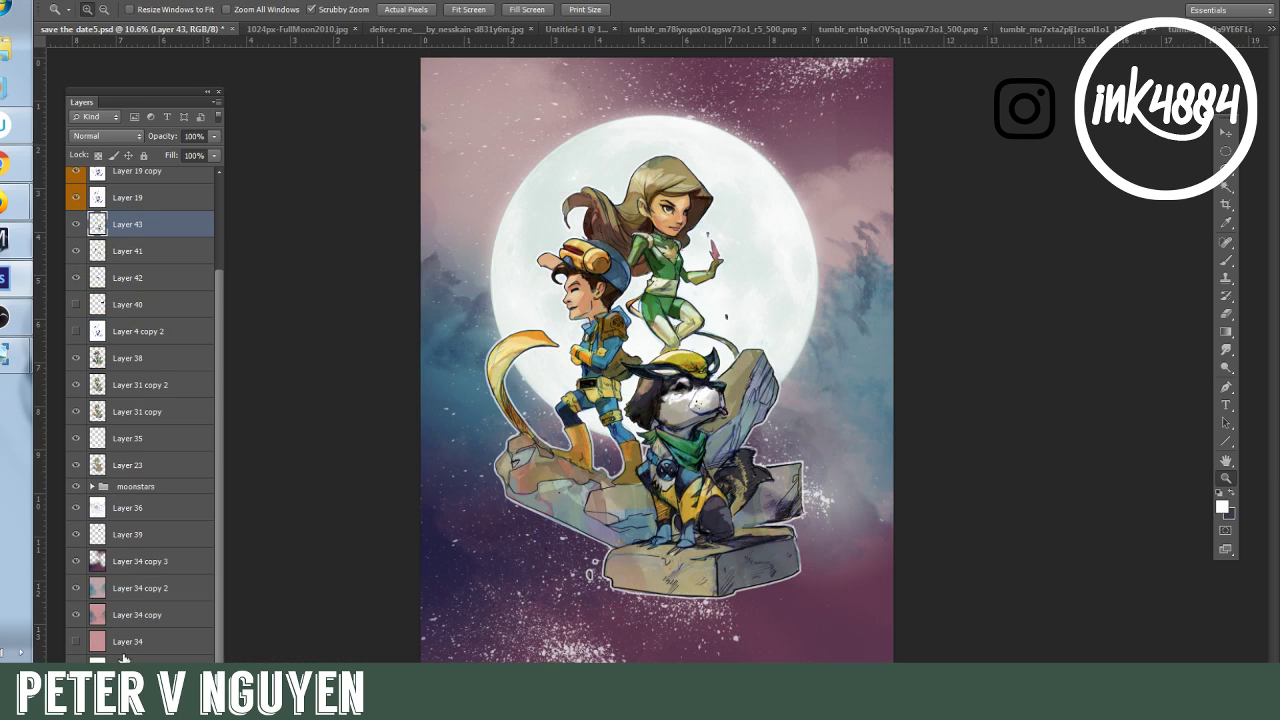
click(92, 487)
scroll(162, 605, down, 5)
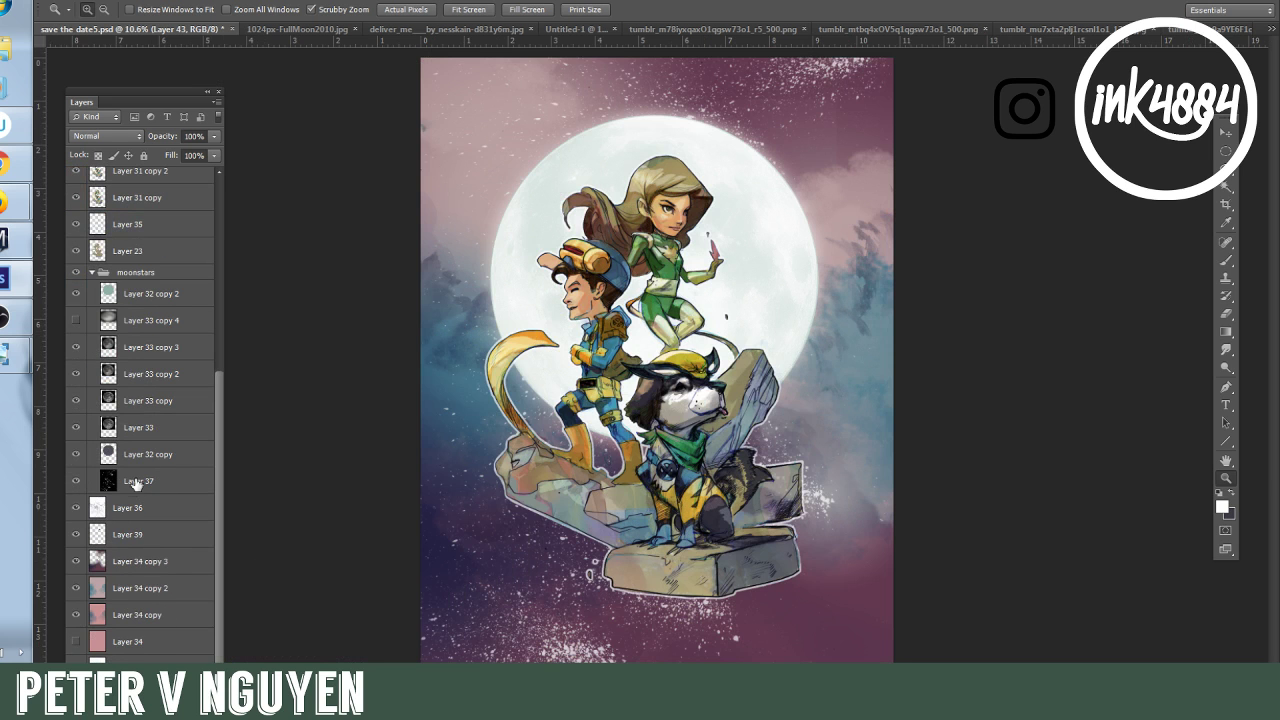
click(136, 483)
key(ctrl+t)
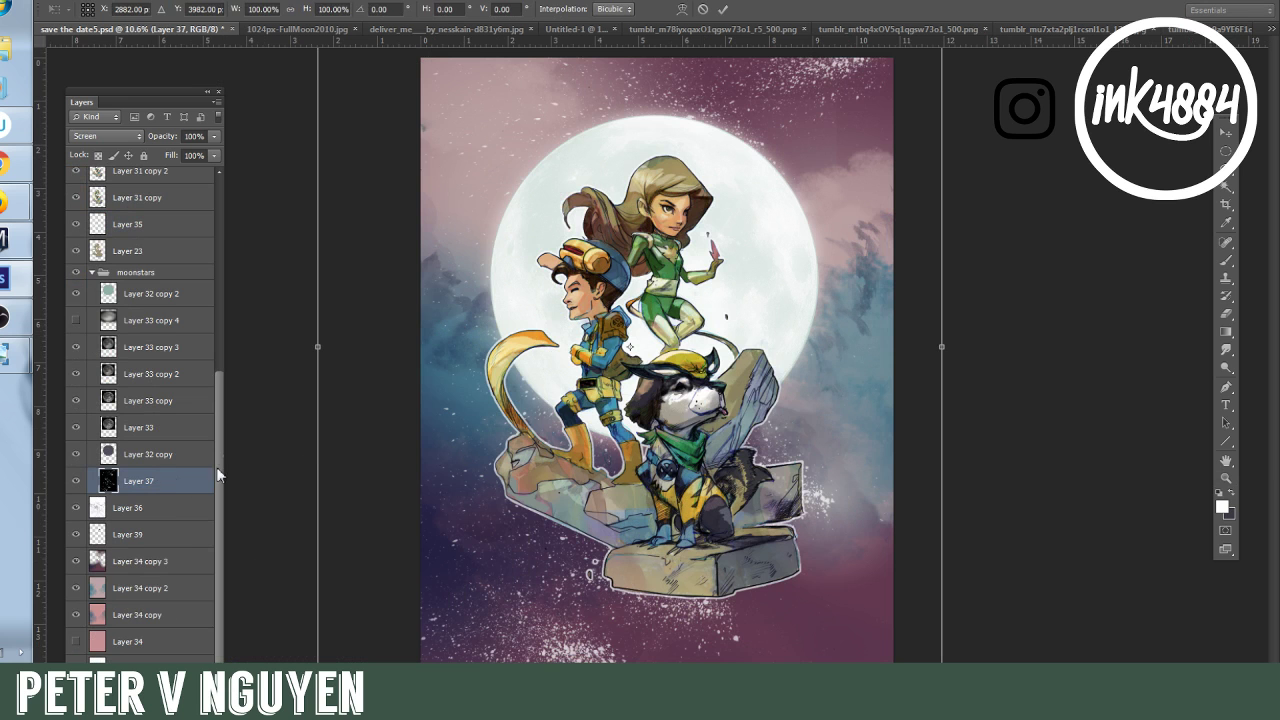
key(Return)
key(z)
key(ctrl+j)
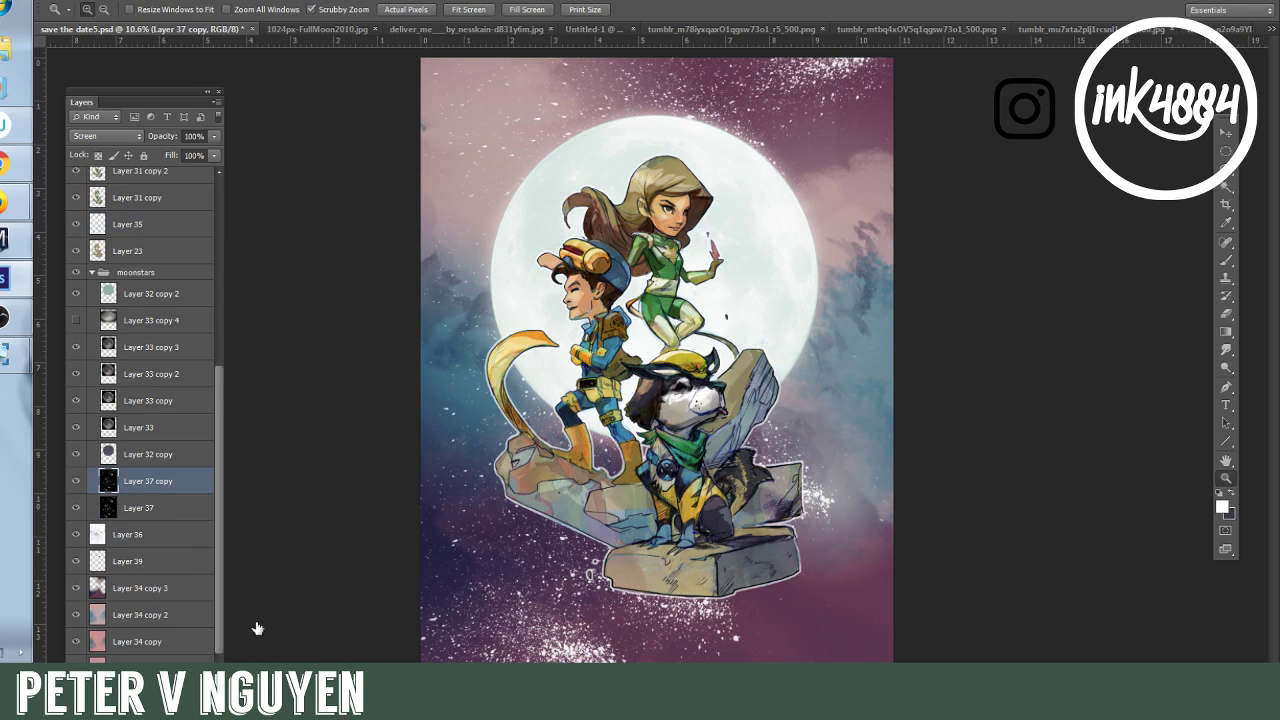
Rotate the duplicated star layer by about 127 degrees, reposition it over the sky, and set its fill to 36%.
key(ctrl+t)
drag(1005, 115, 600, 630)
drag(622, 537, 901, 492)
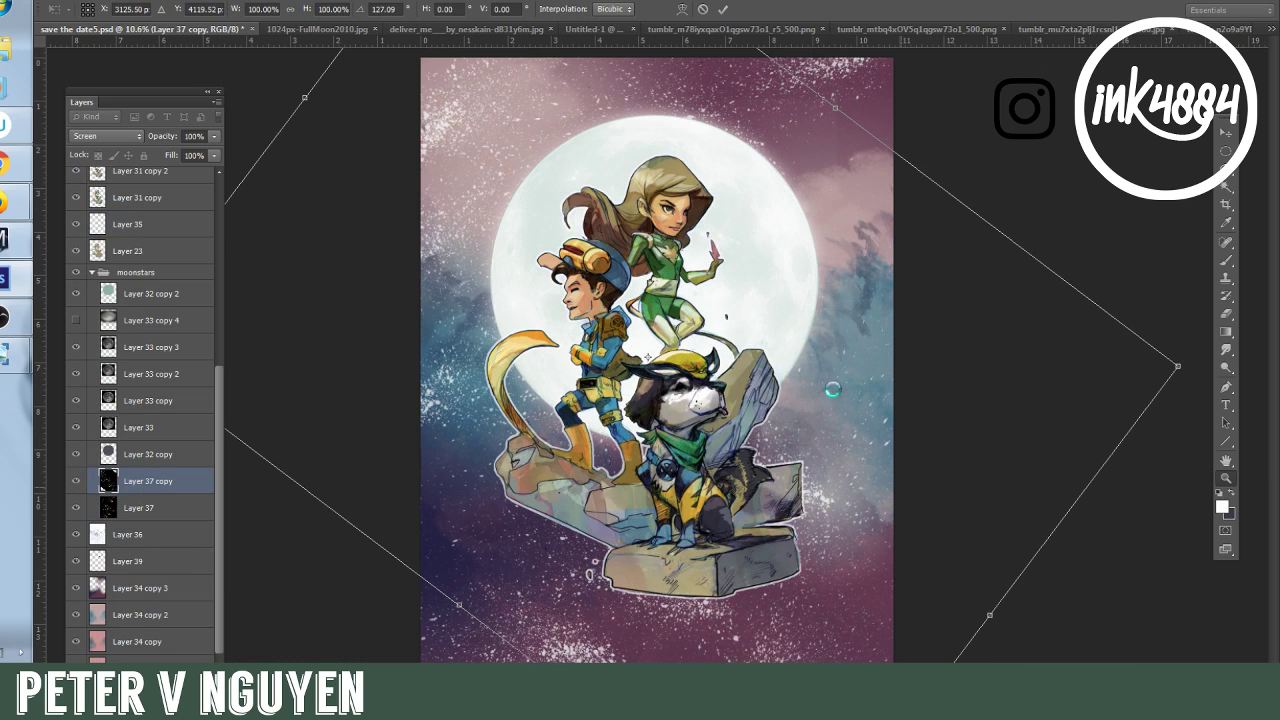
key(Return)
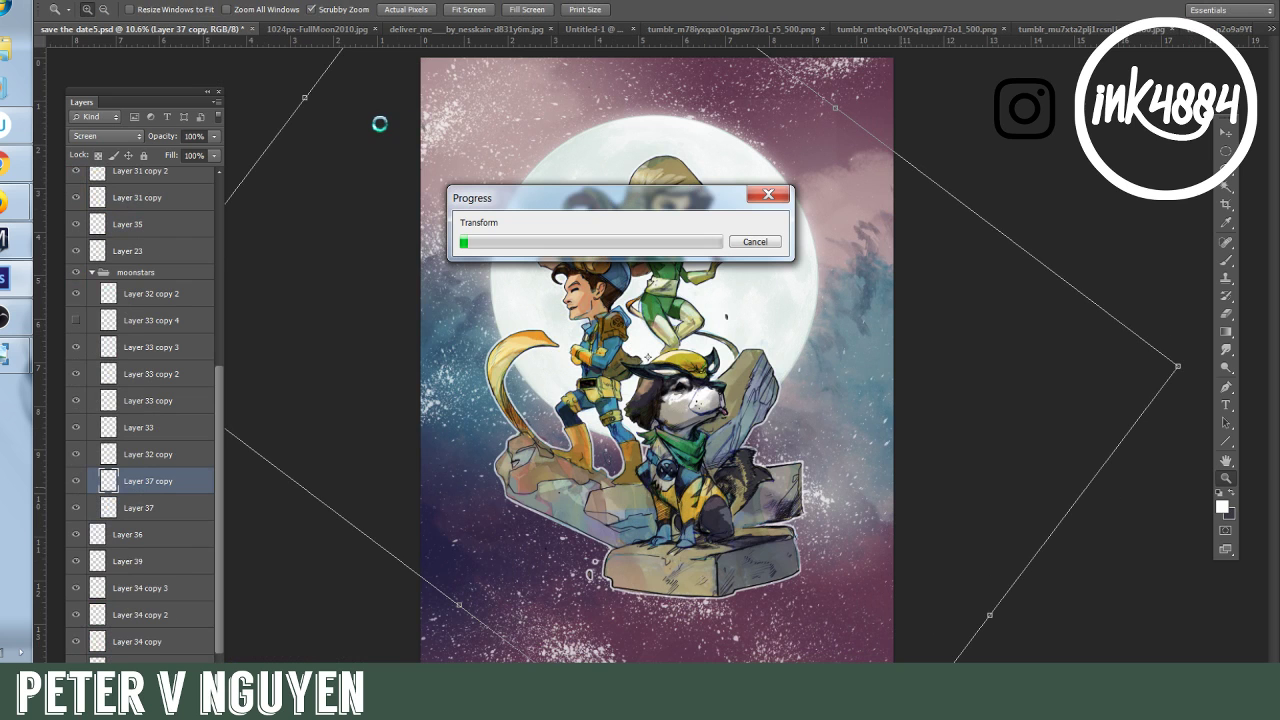
click(213, 155)
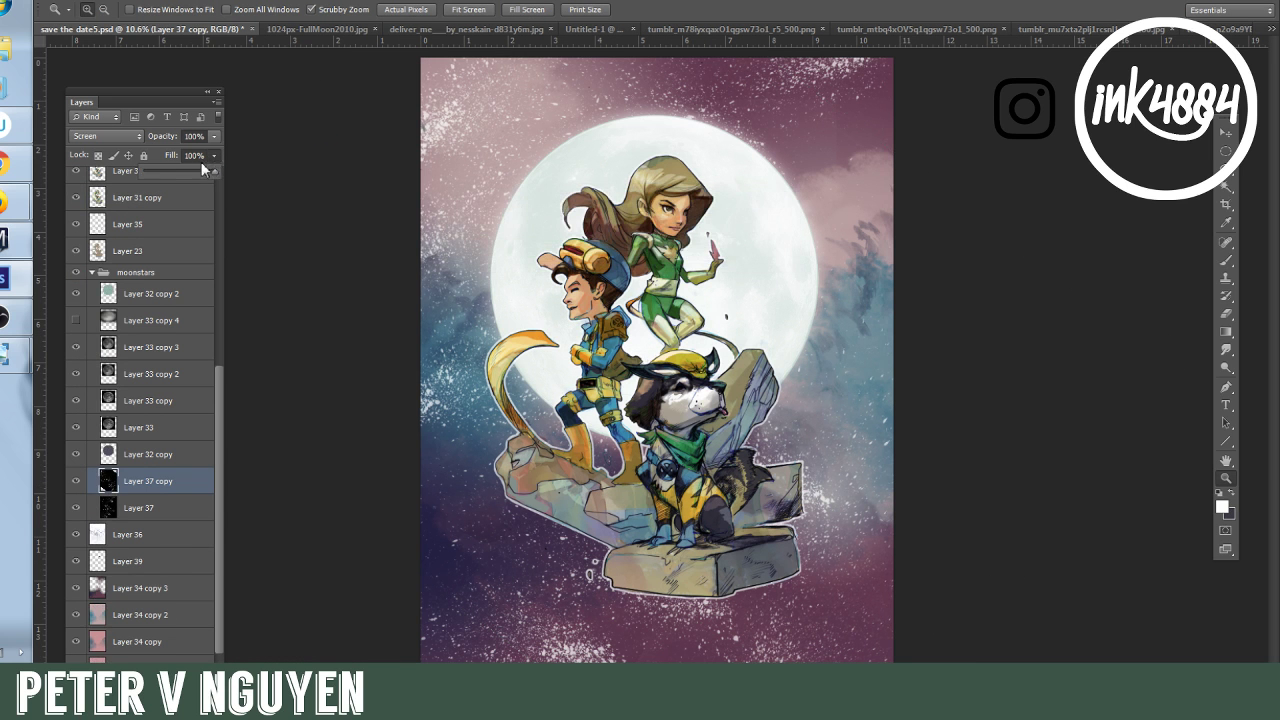
click(169, 172)
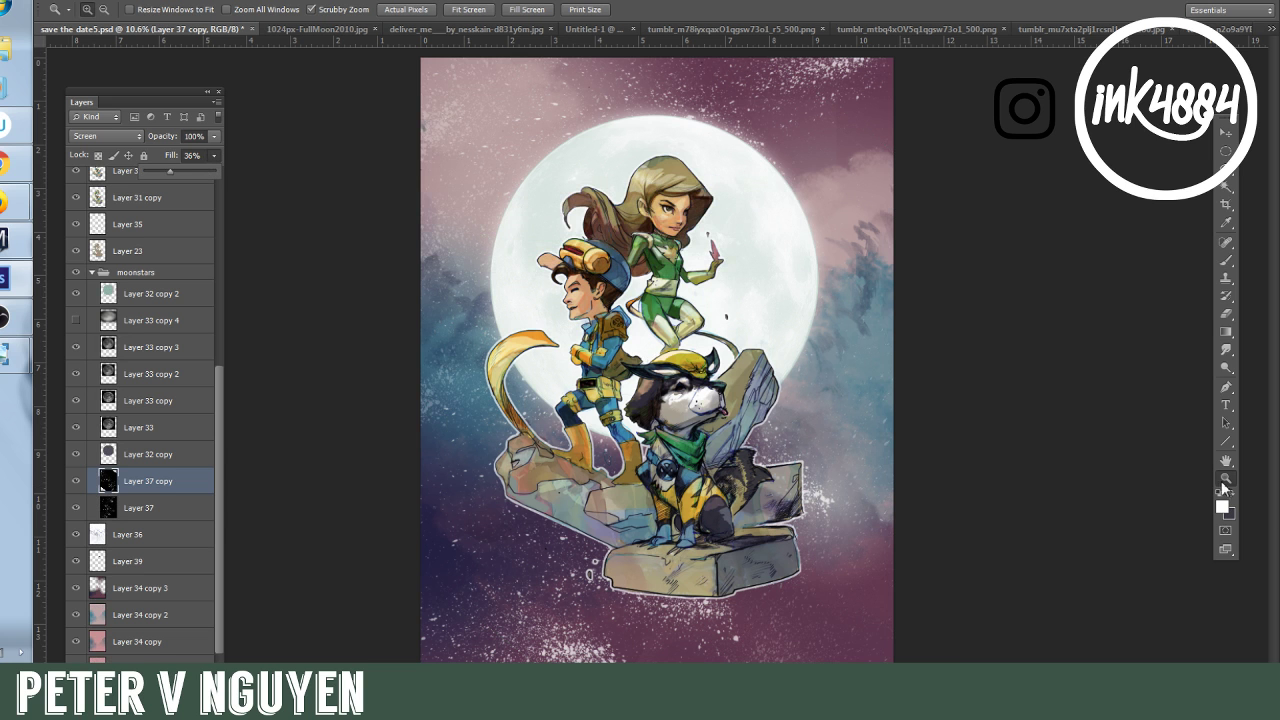
Check which sky areas Layer 34 copy 3 covers and shift its hue to -56 with Hue/Saturation.
click(75, 588)
click(75, 588)
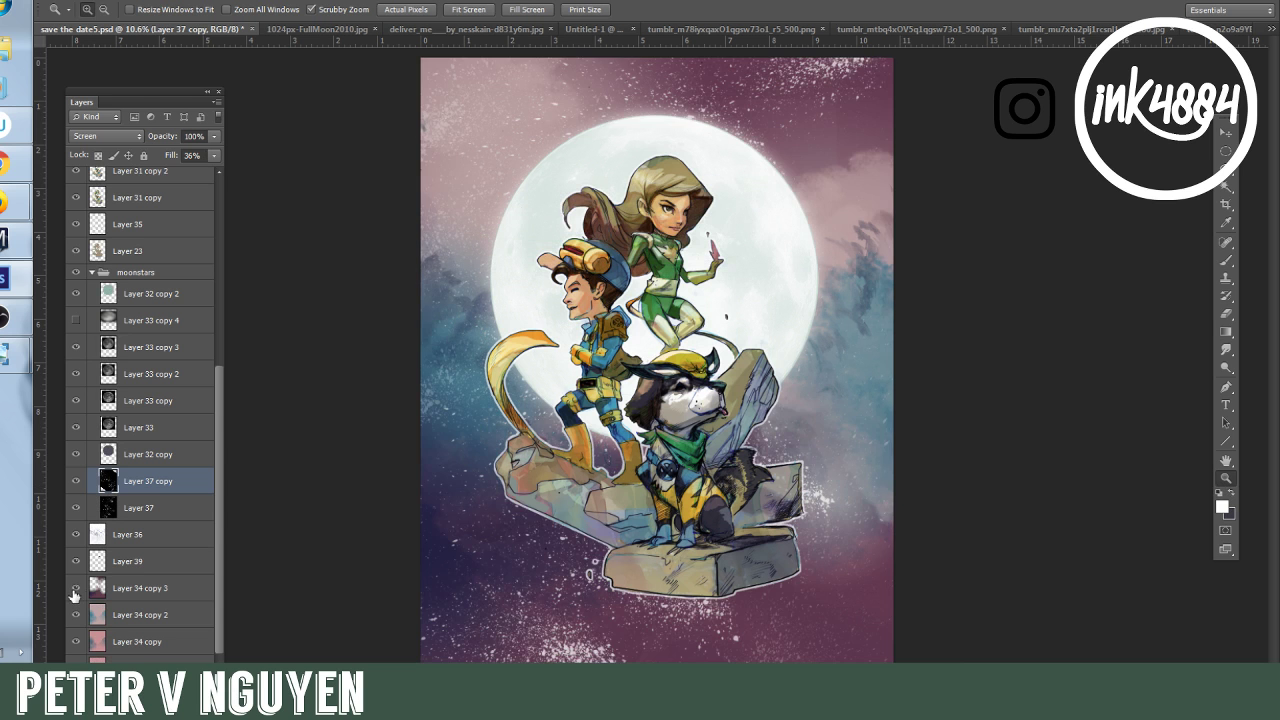
click(73, 592)
click(103, 590)
click(80, 590)
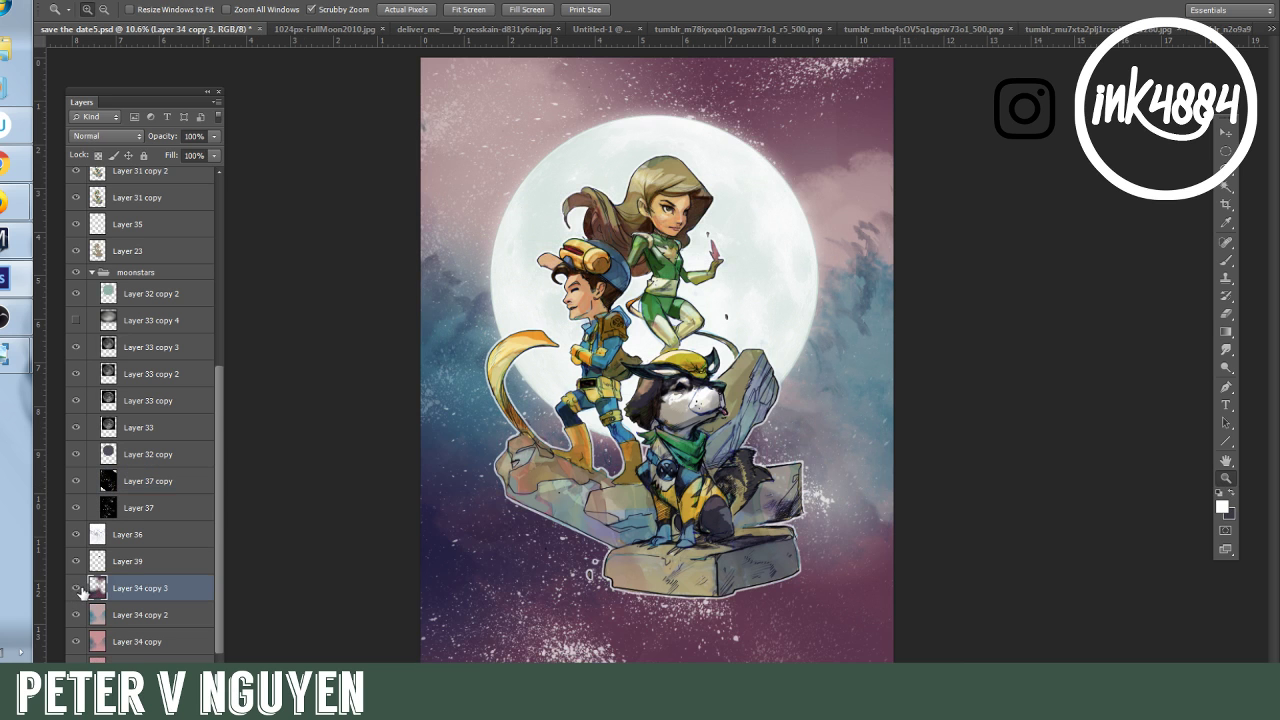
key(ctrl+u)
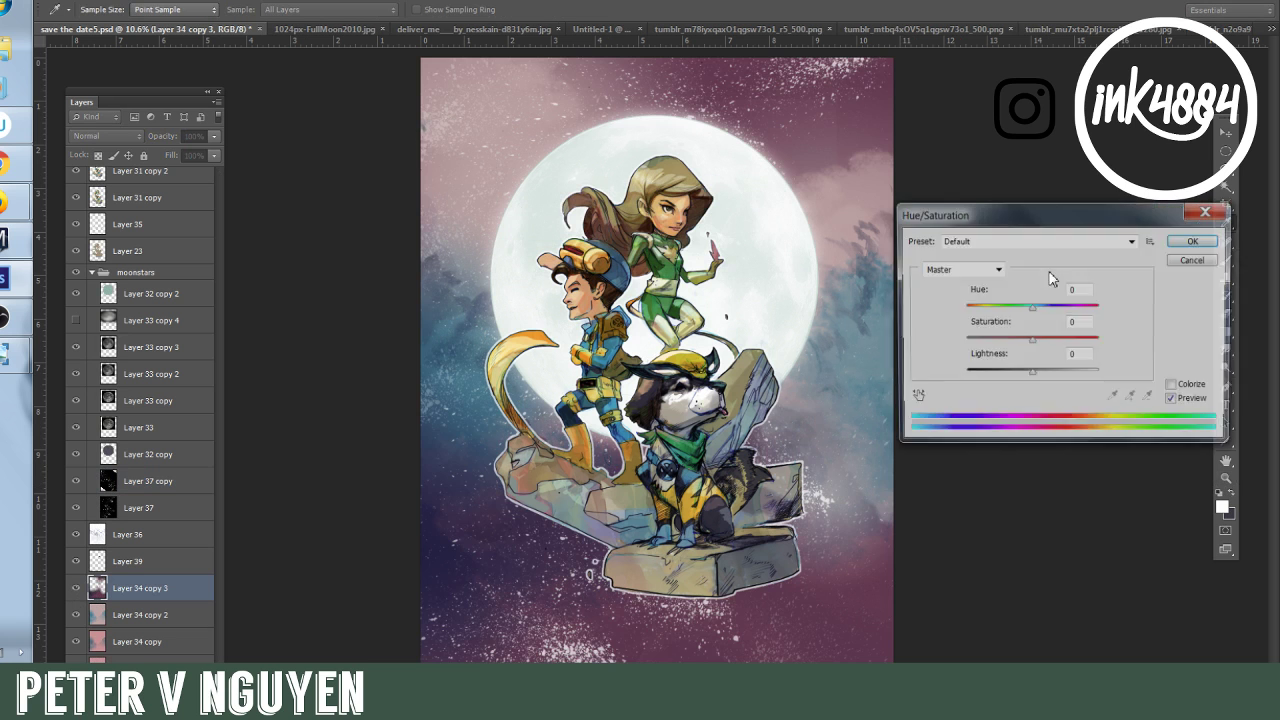
click(1009, 312)
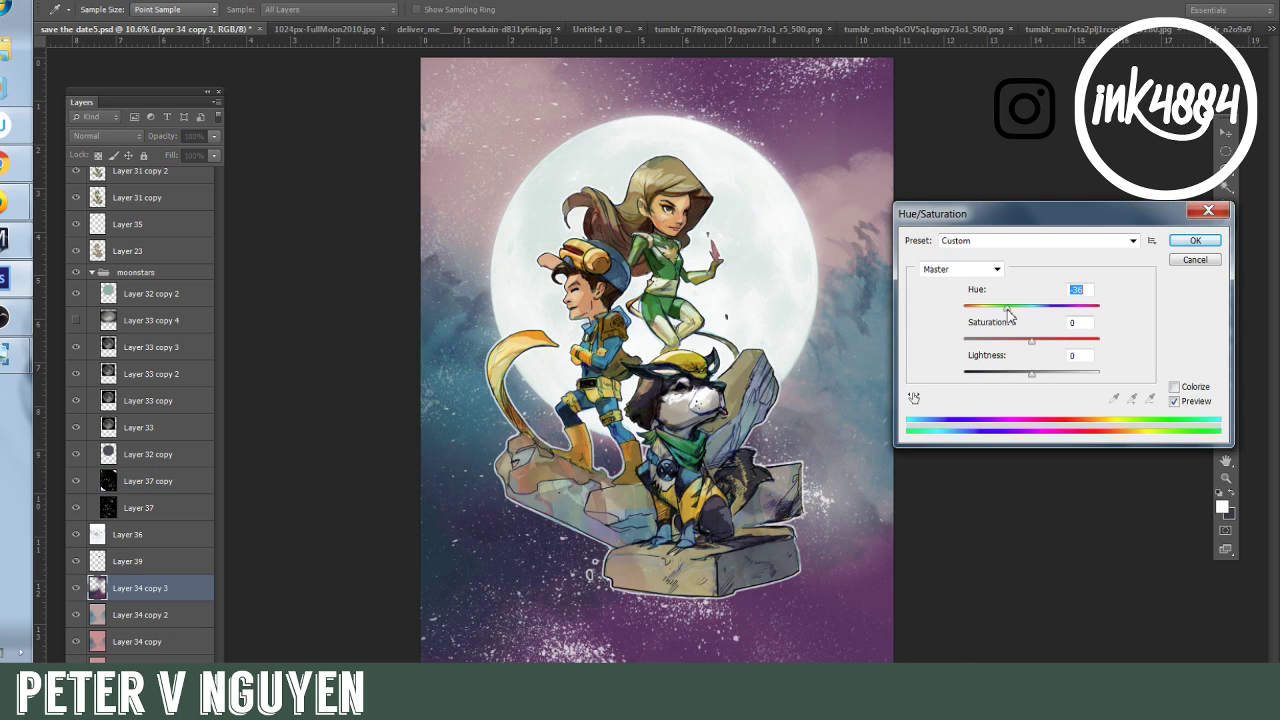
mouse_move(1009, 312)
mouse_down()
mouse_move(1025, 312)
mouse_move(999, 312)
mouse_up()
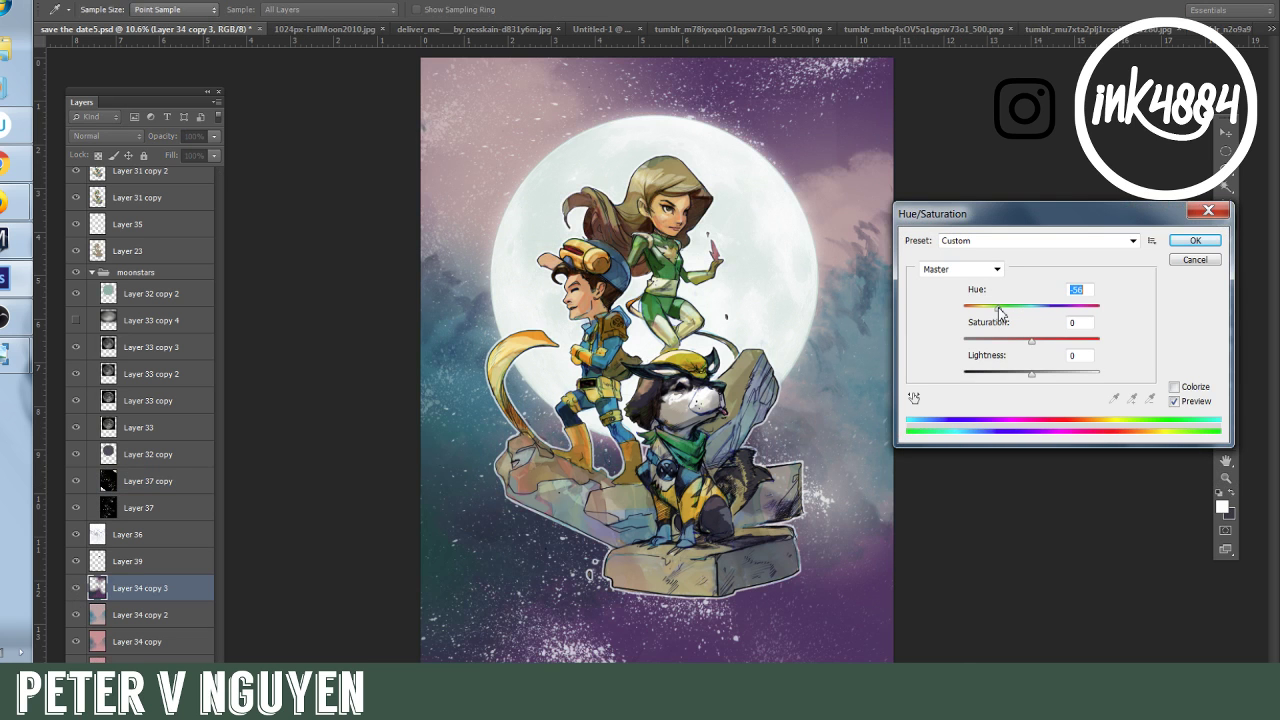
click(1193, 241)
key(z)
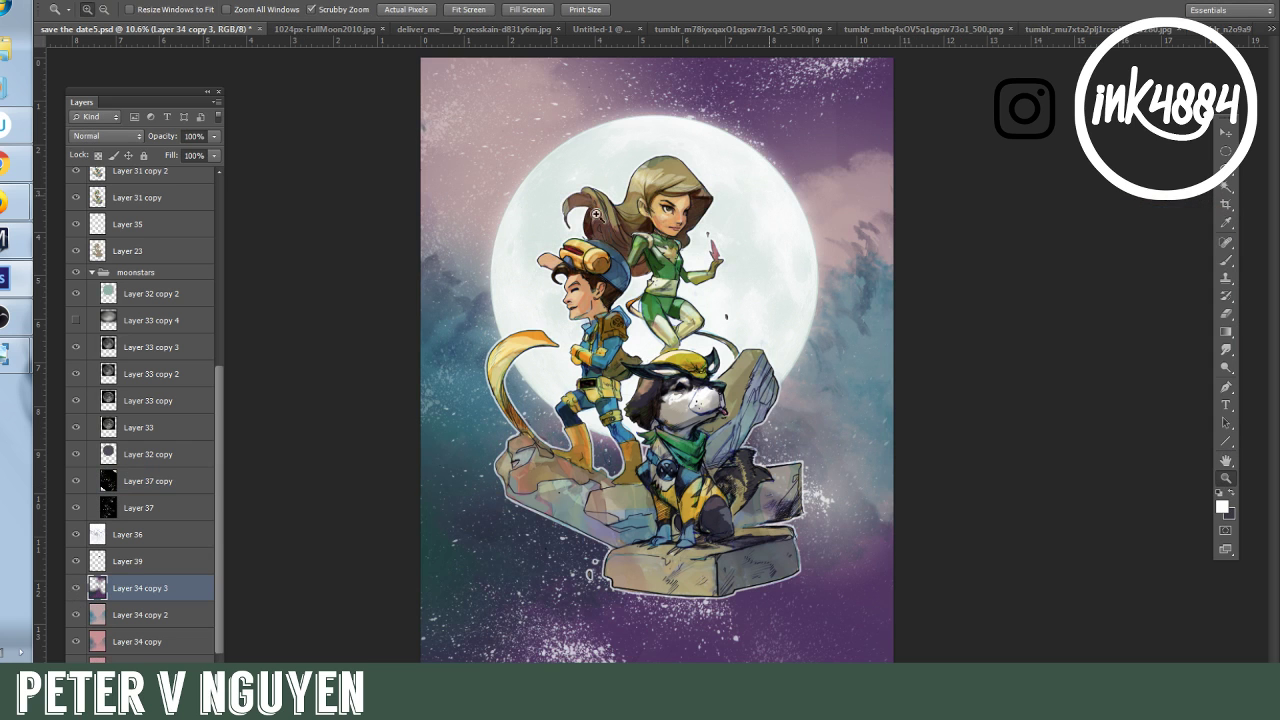
Add a new empty layer in Normal mode at 100% opacity directly above Layer 34 copy 3.
click(216, 103)
click(258, 112)
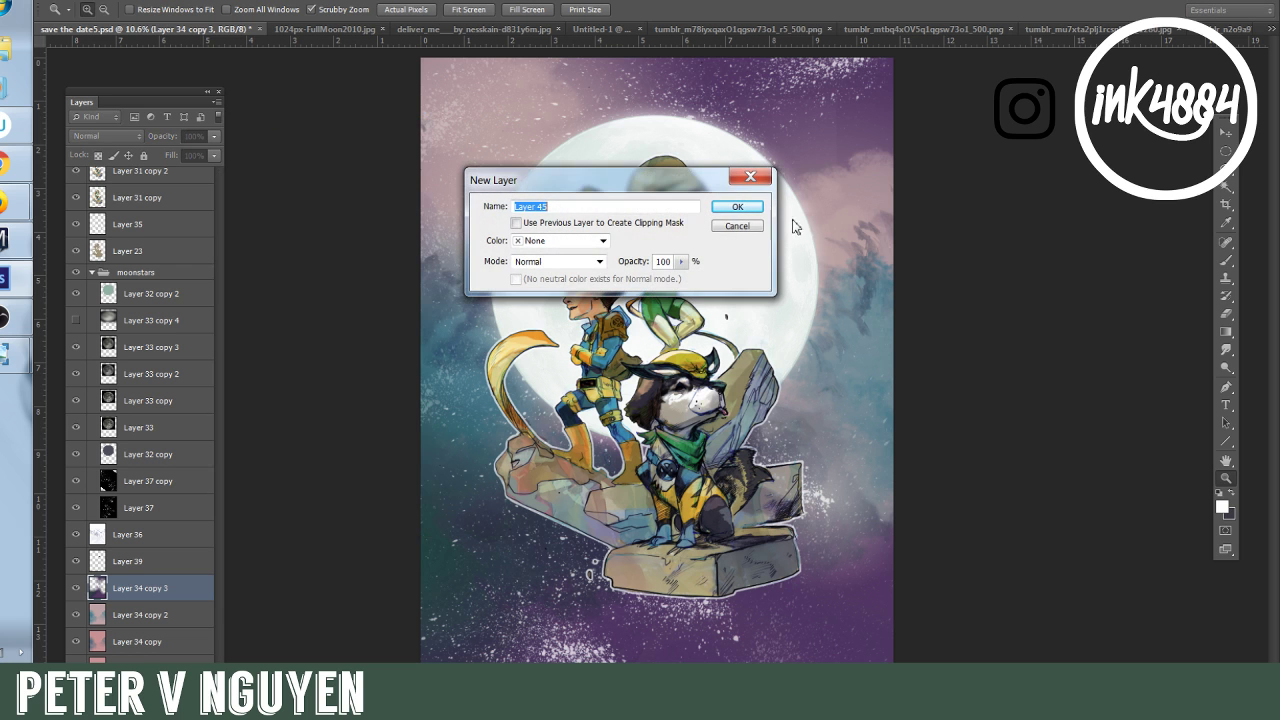
click(734, 207)
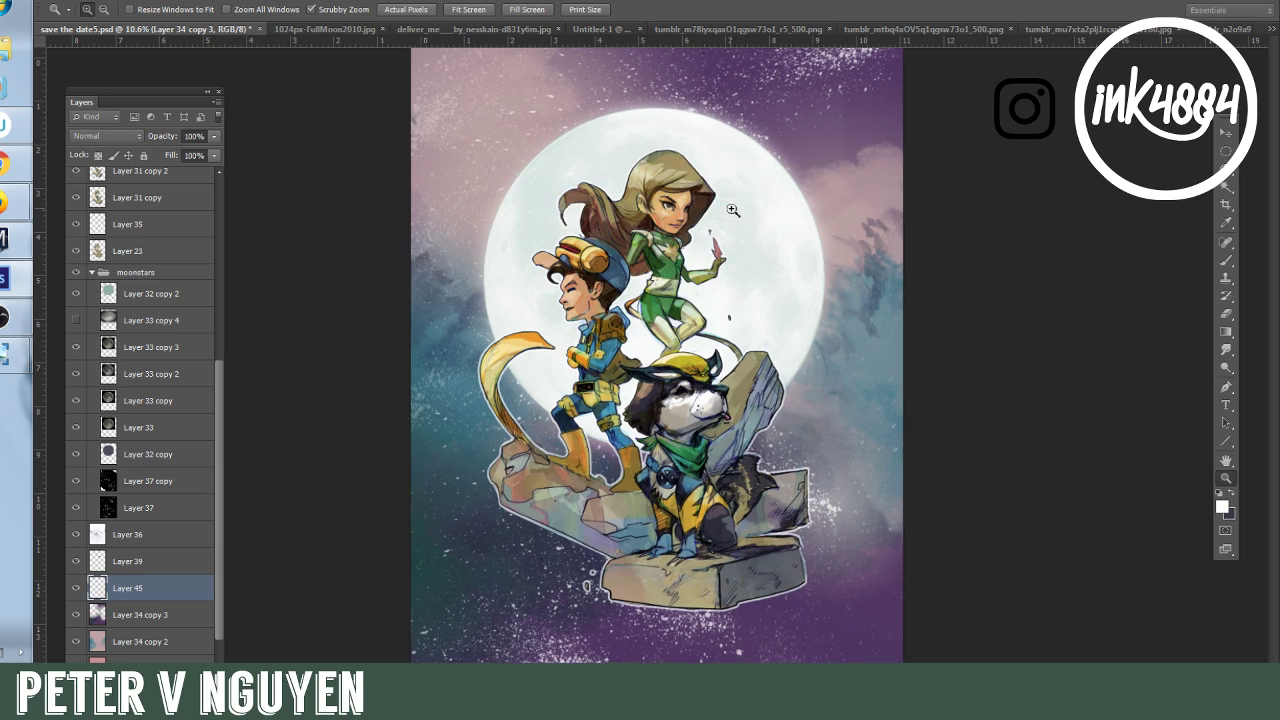
Make Layer 33 copy 4 in the moonstars group visible to add its glow around the moon.
click(733, 209)
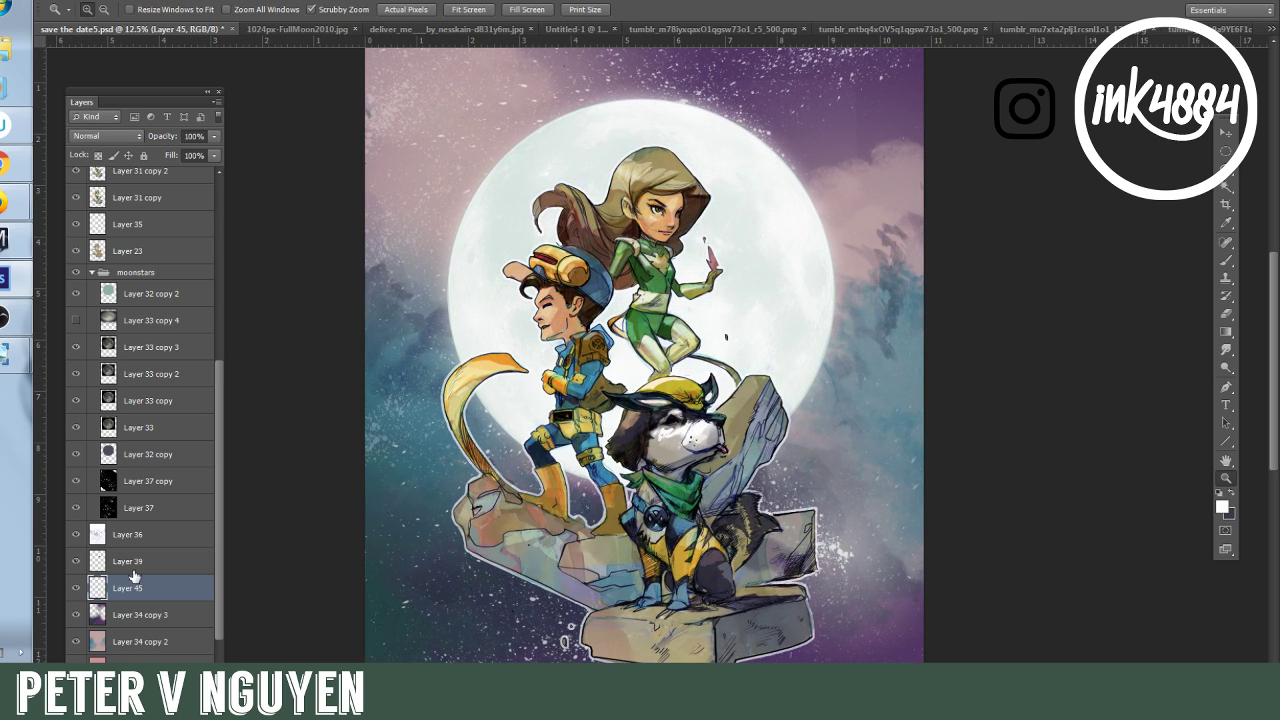
key(i)
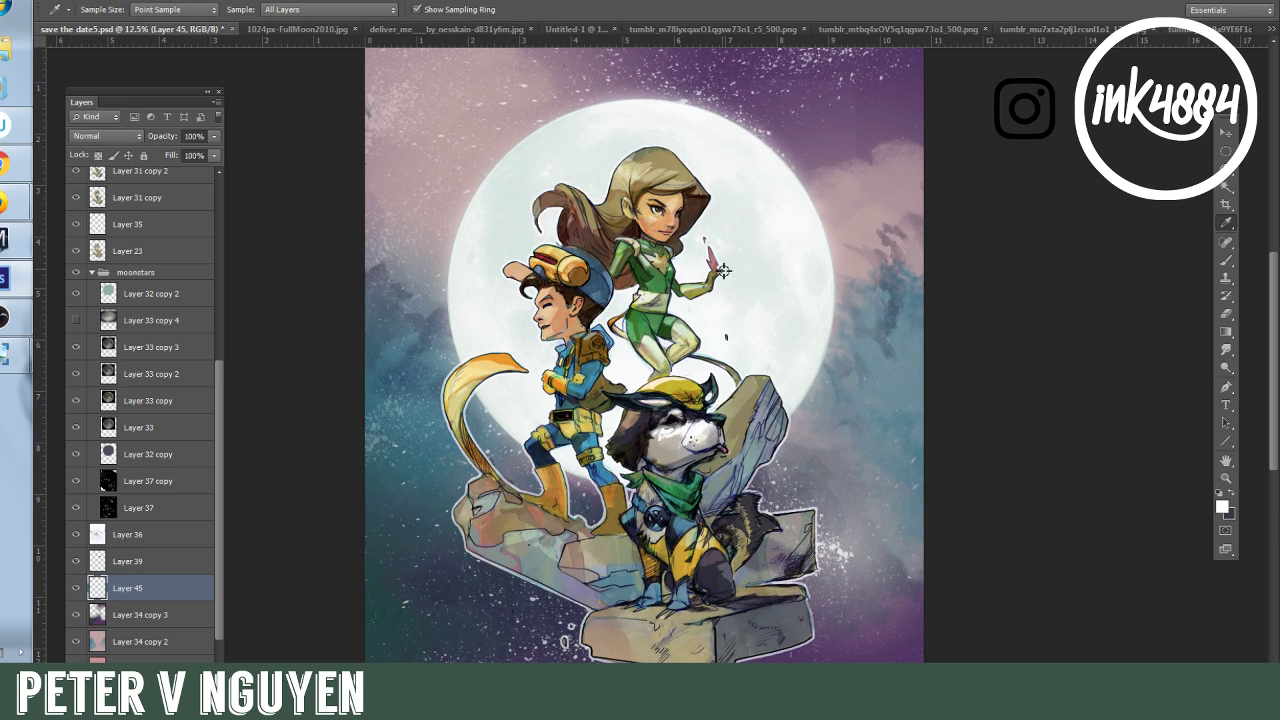
click(125, 328)
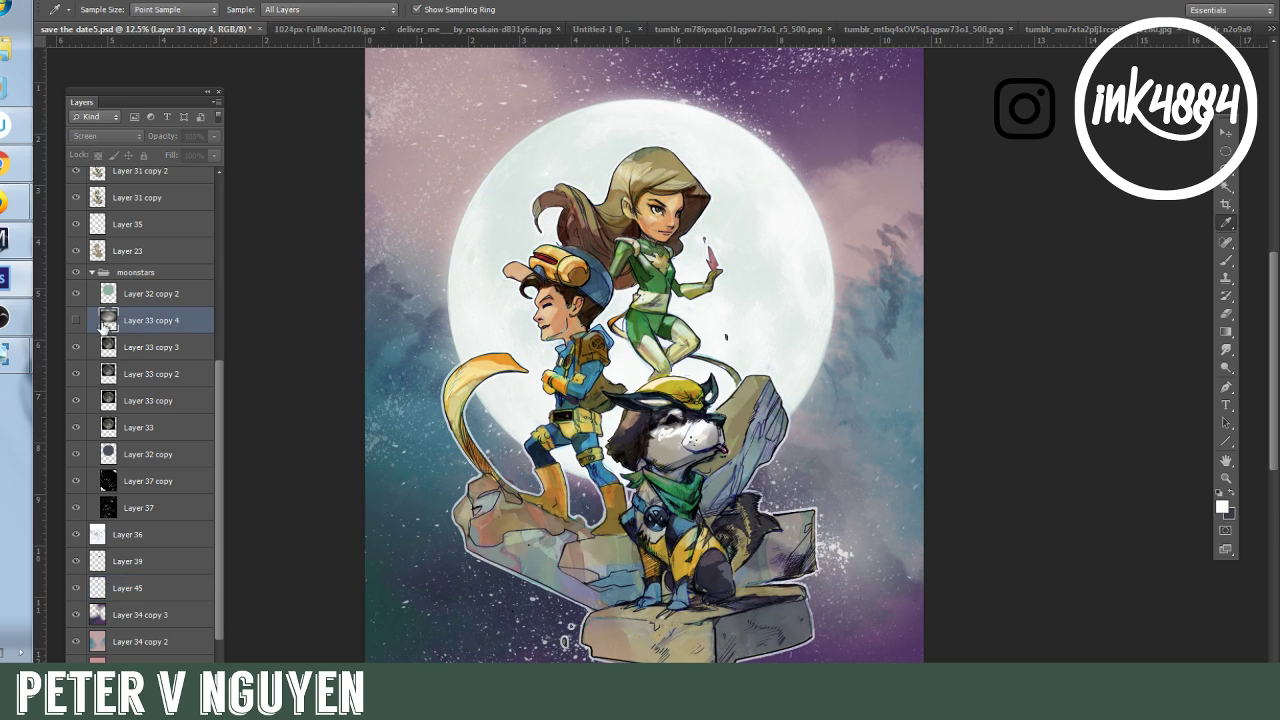
click(76, 321)
click(76, 321)
click(76, 321)
Select the moon's disc from Layer 32 copy with the Magic Wand and delete that area from Layer 33 copy 4.
click(1226, 172)
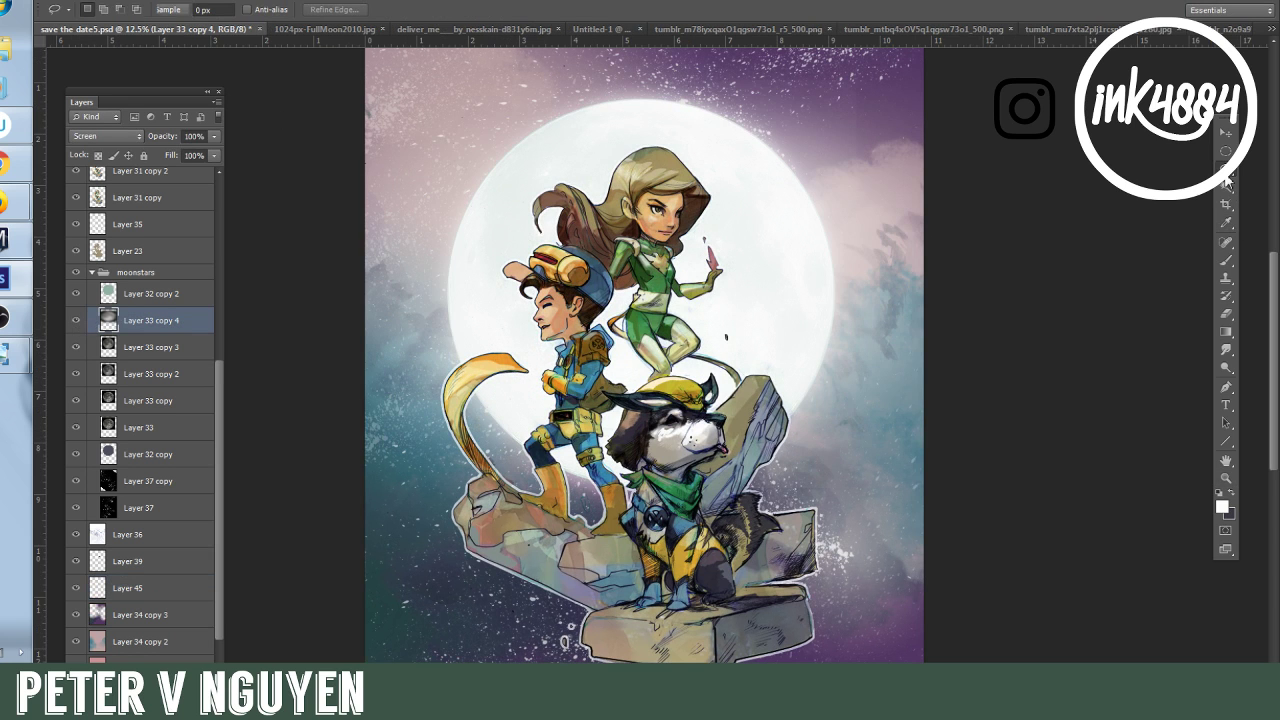
drag(1228, 183, 1233, 187)
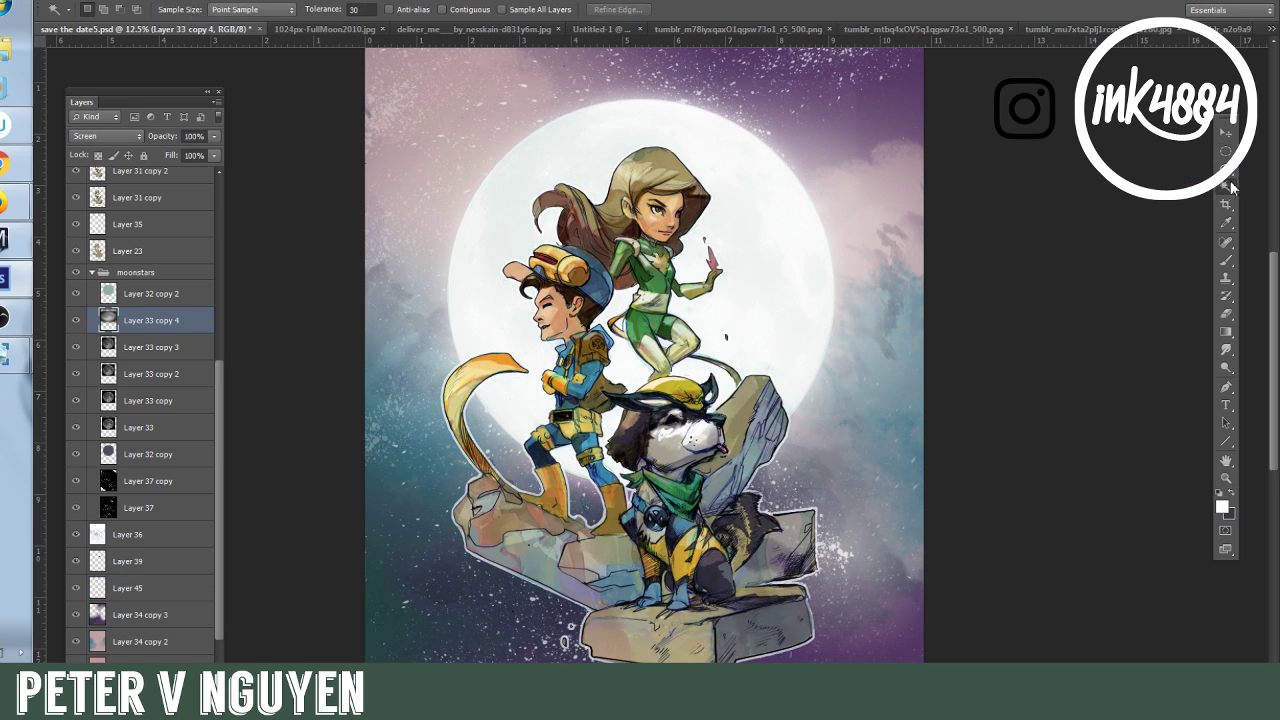
click(182, 455)
click(500, 217)
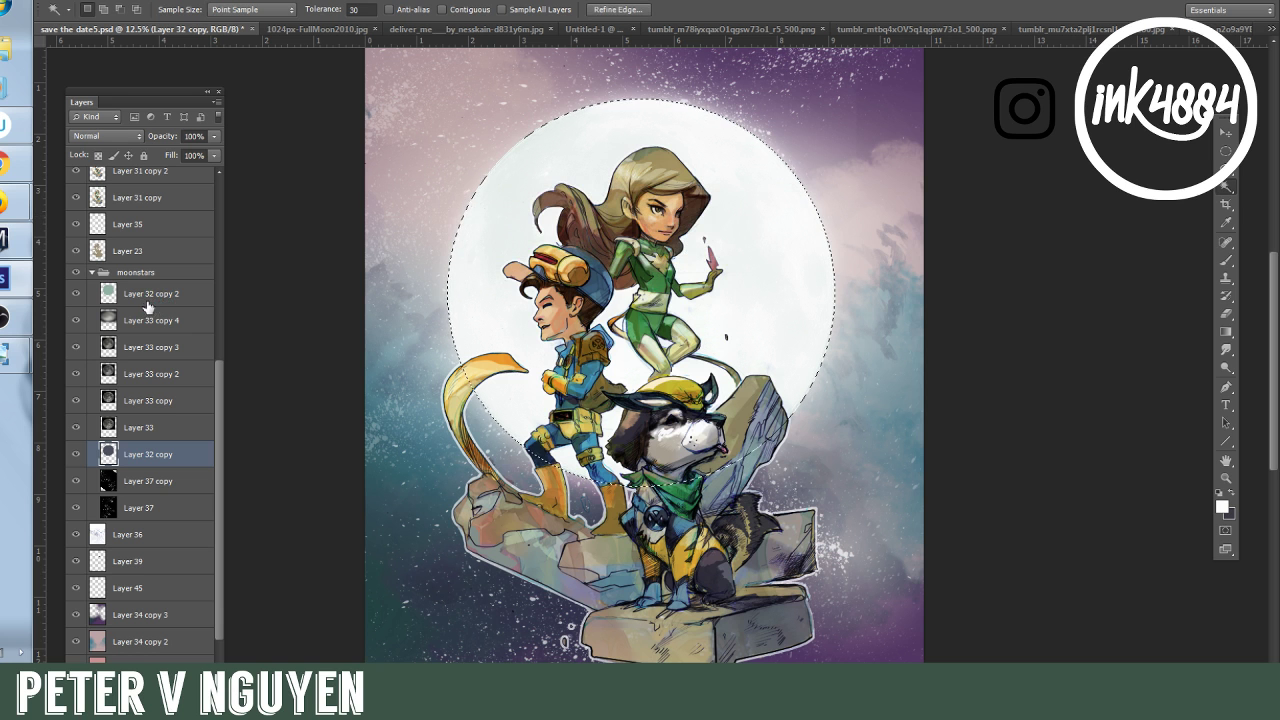
click(152, 296)
click(148, 321)
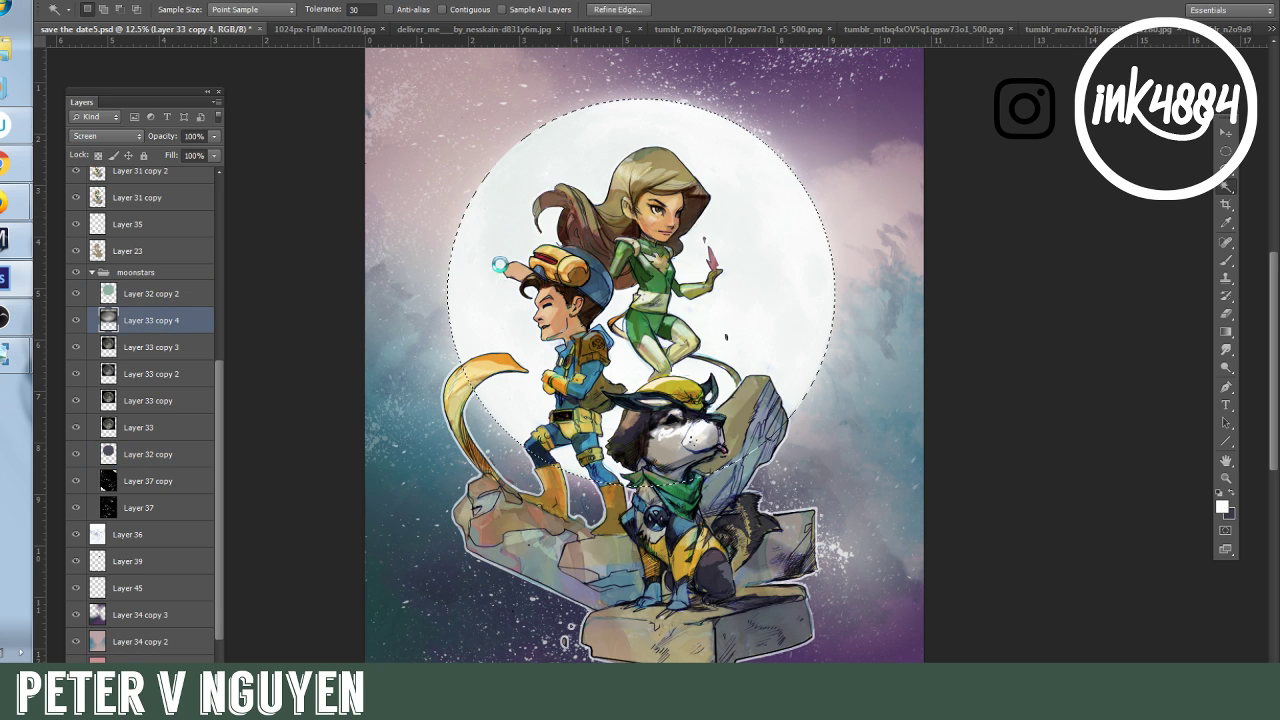
key(Delete)
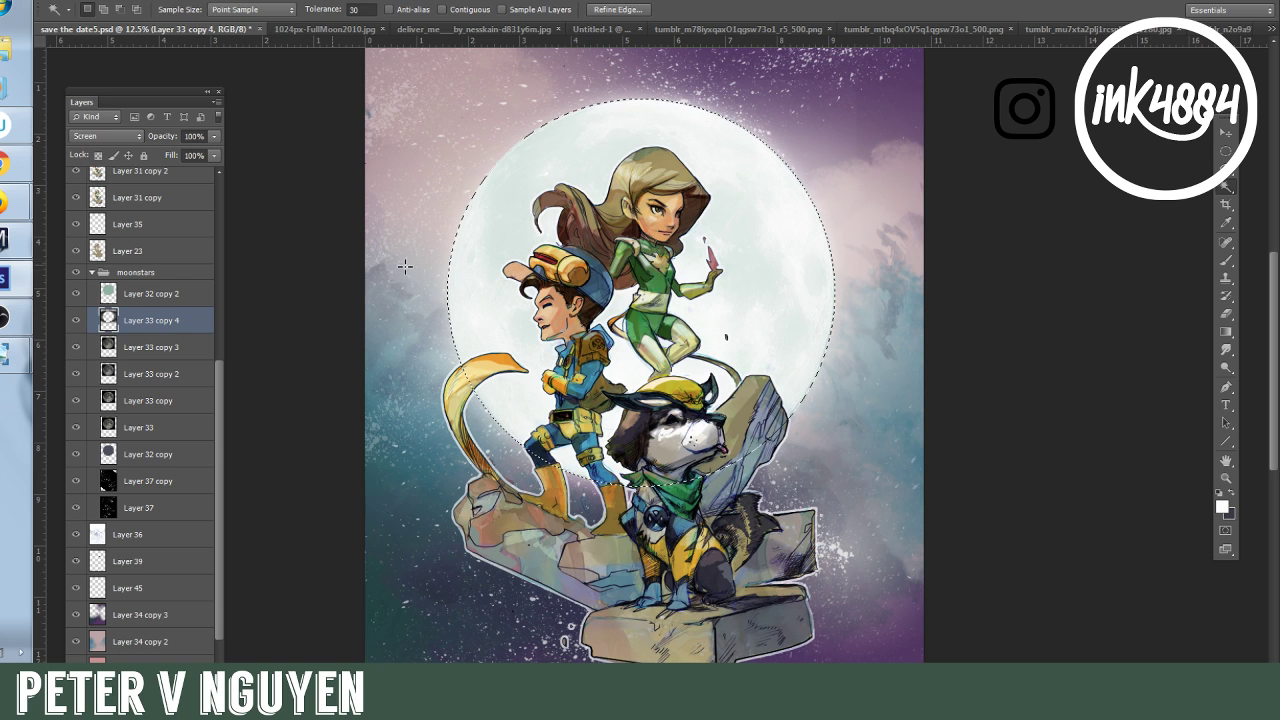
Compare the moon with and without Layer 32 copy 2, clear the selection, and set that layer's fill to 69%.
click(75, 293)
click(75, 293)
scroll(150, 300, up, 5)
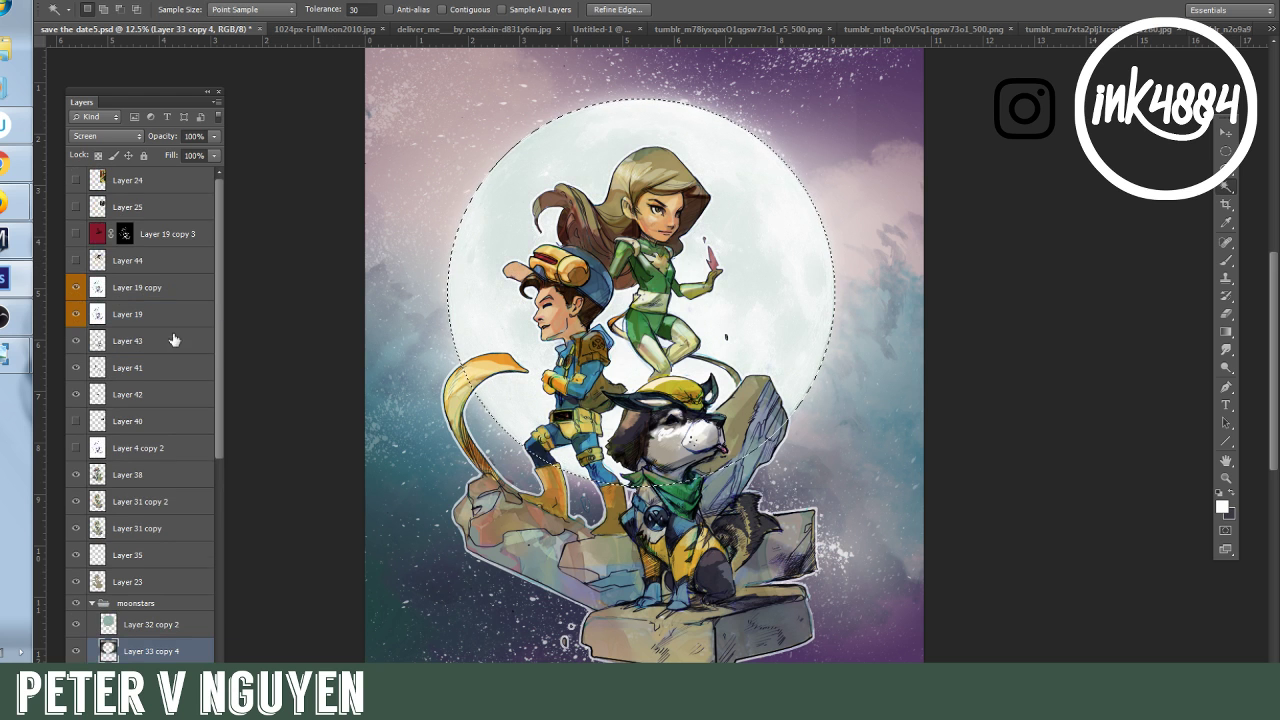
scroll(173, 340, down, 4)
click(148, 383)
click(216, 157)
drag(213, 172, 192, 175)
click(1034, 216)
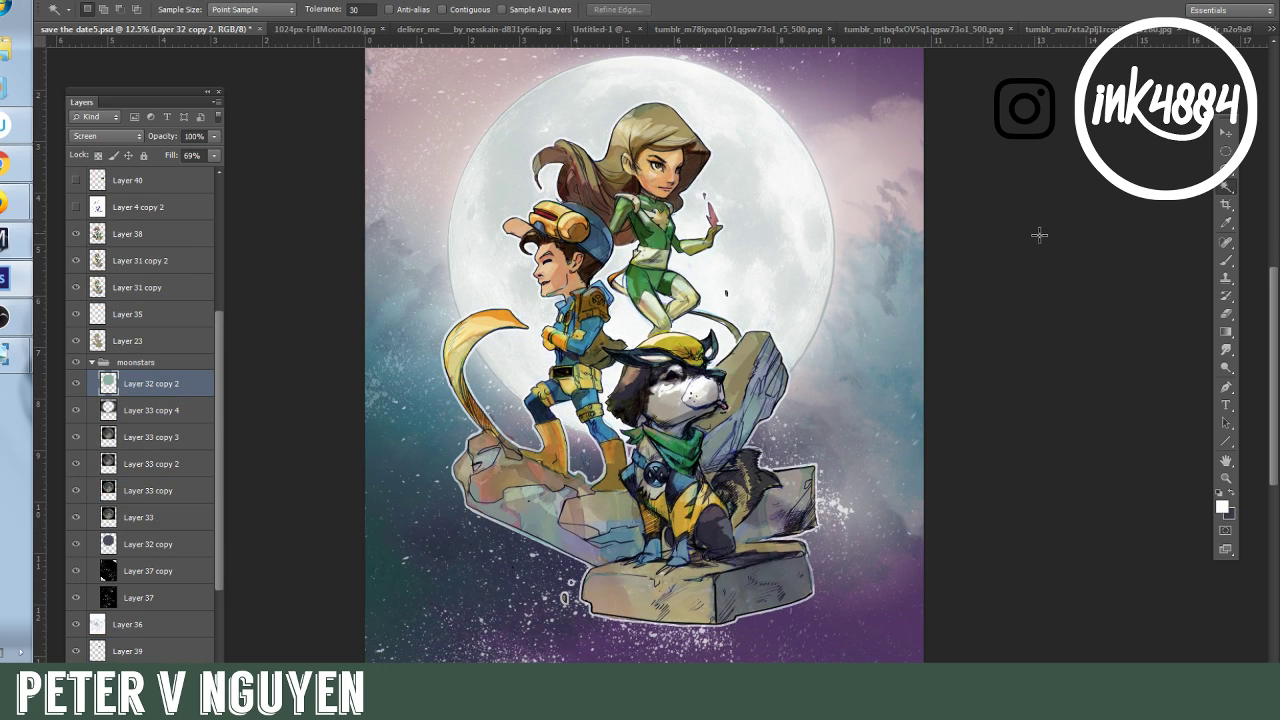
Check the white outline around the figures on Layer 35 by toggling its visibility, and duplicate the layer.
click(77, 316)
click(77, 316)
click(77, 316)
click(77, 316)
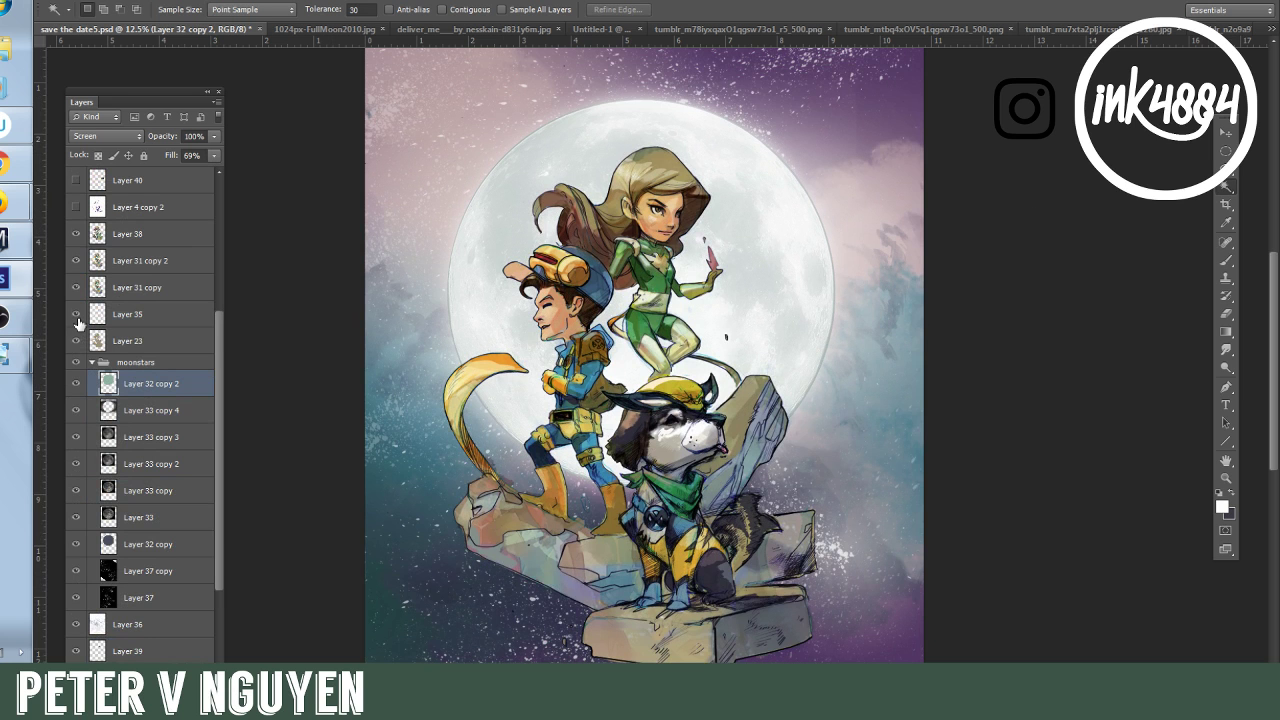
click(117, 322)
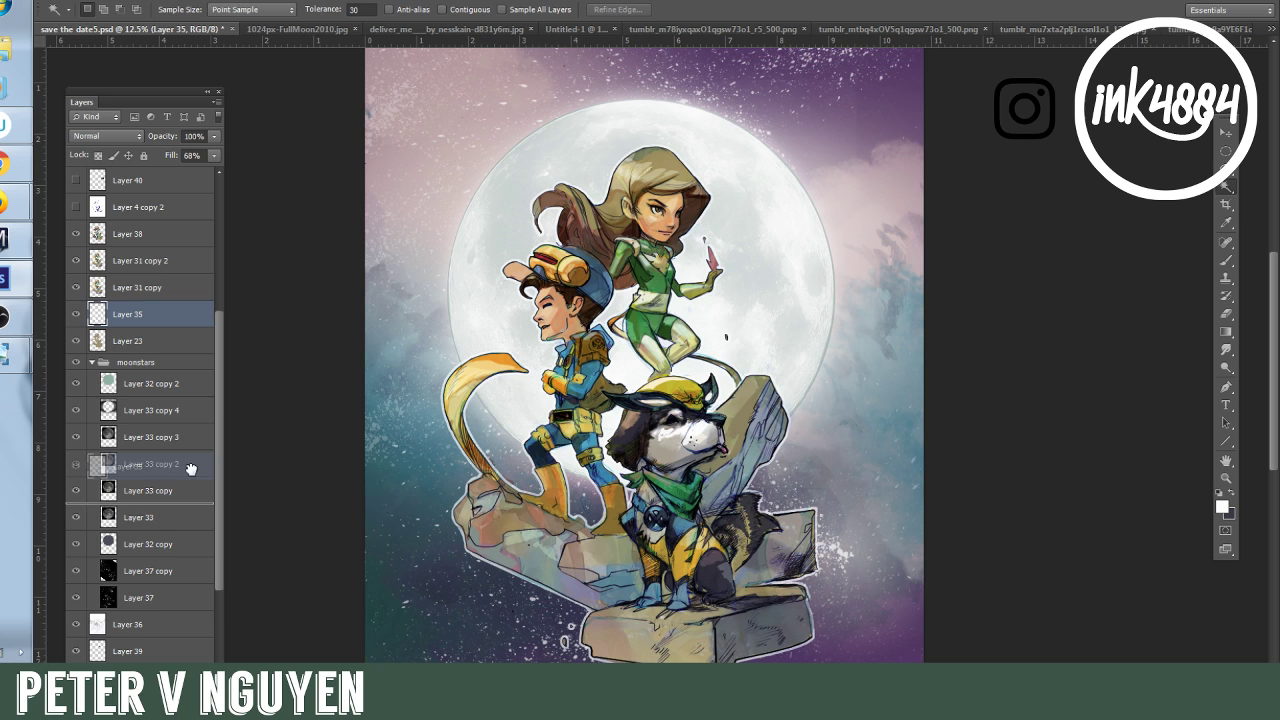
scroll(140, 610, down, 2)
key(ctrl+j)
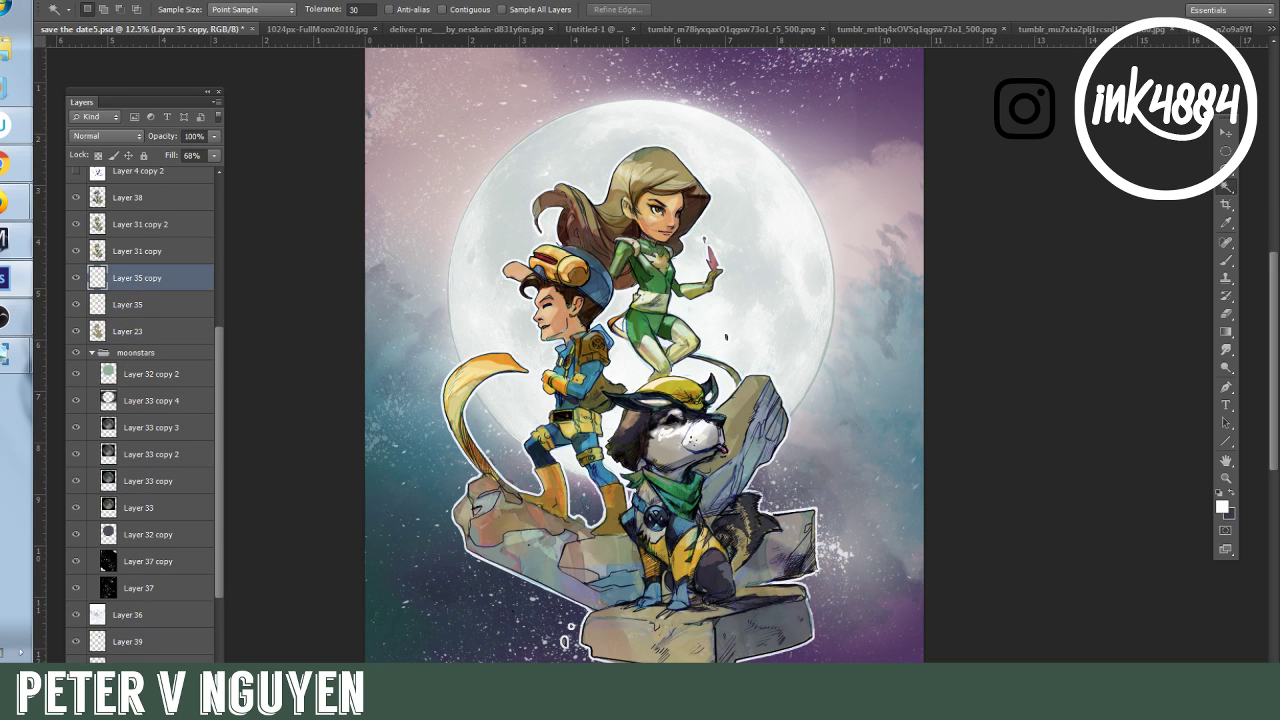
Apply a slight Gaussian Blur to Layer 35 copy to soften the duplicated white outline.
key(alt+t)
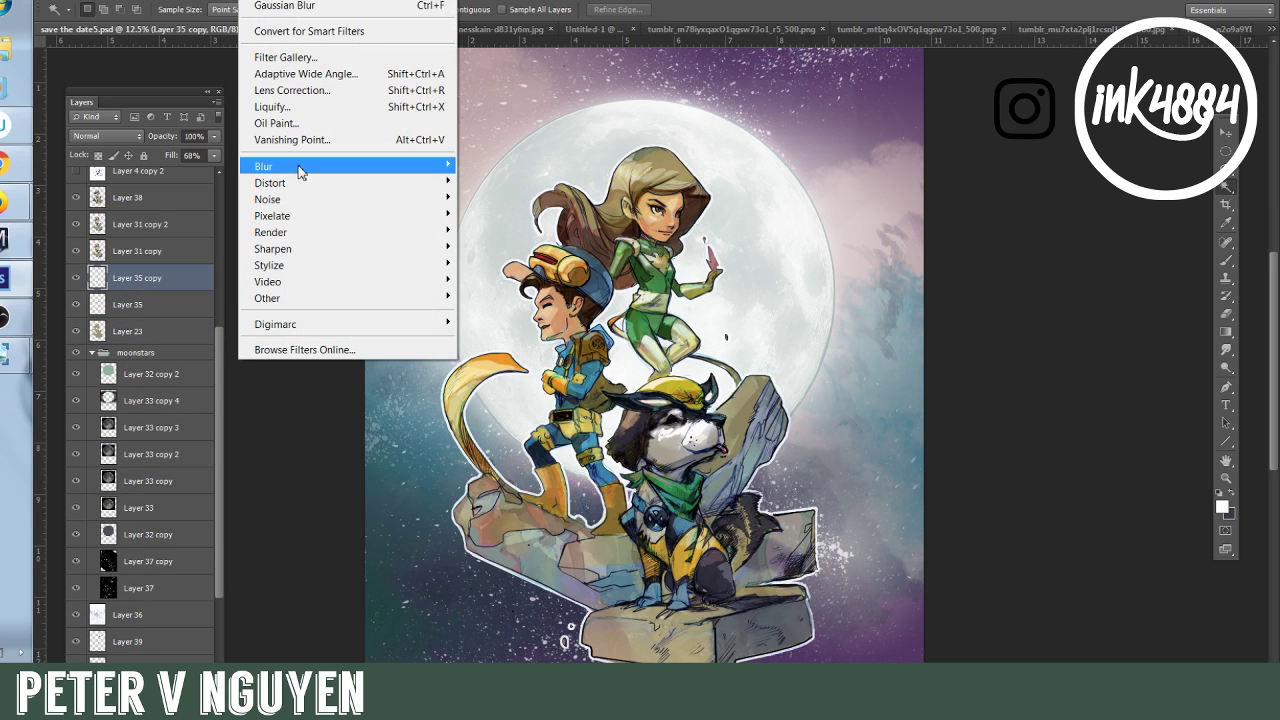
mouse_move(300, 168)
click(150, 290)
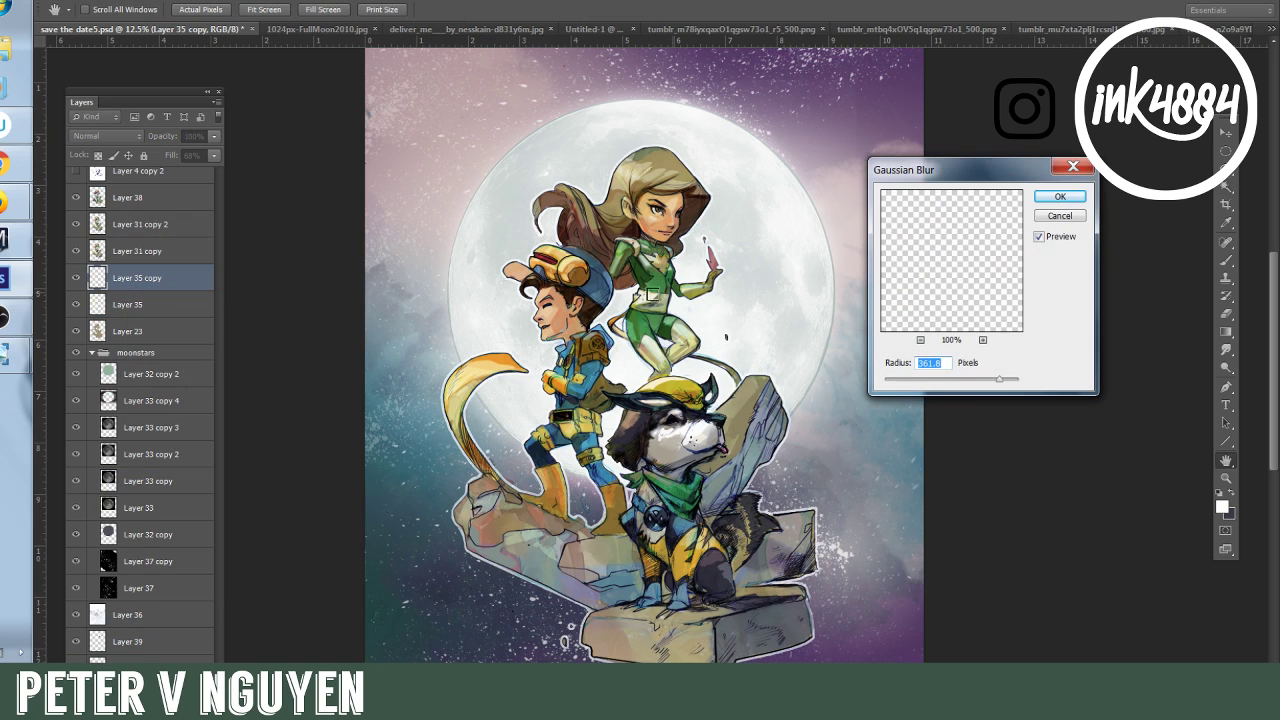
click(924, 380)
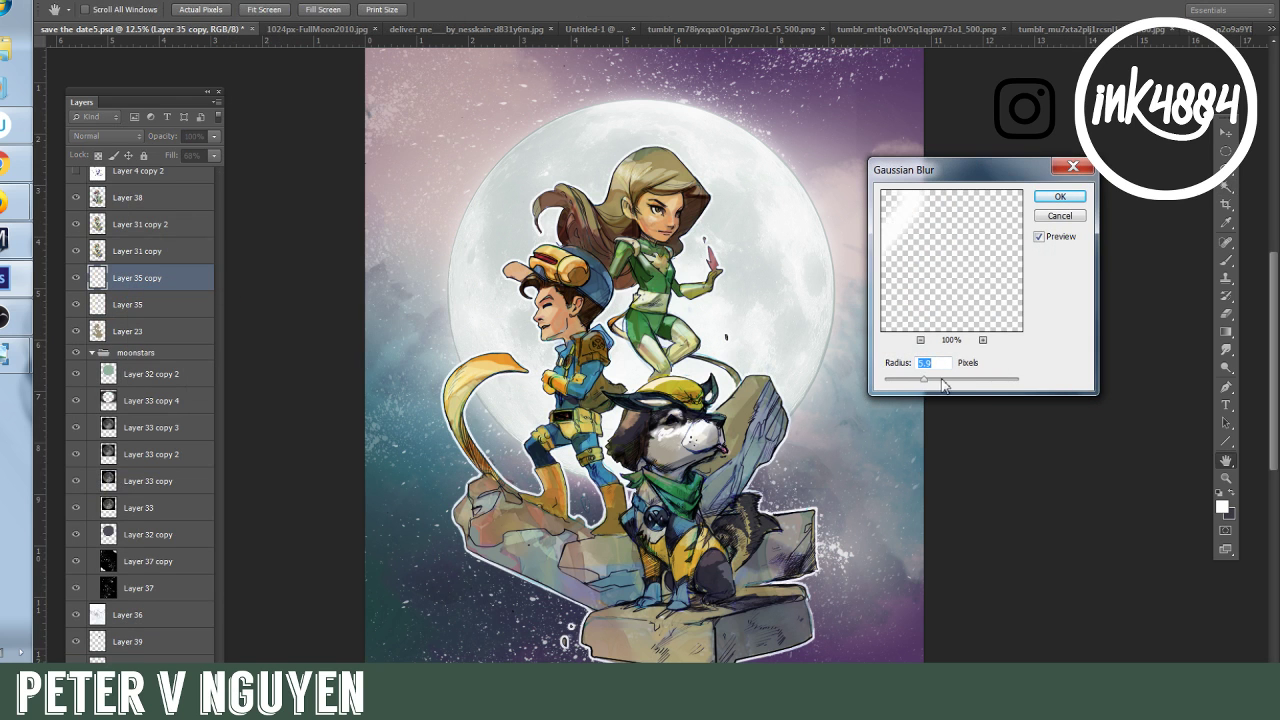
click(933, 380)
click(1066, 198)
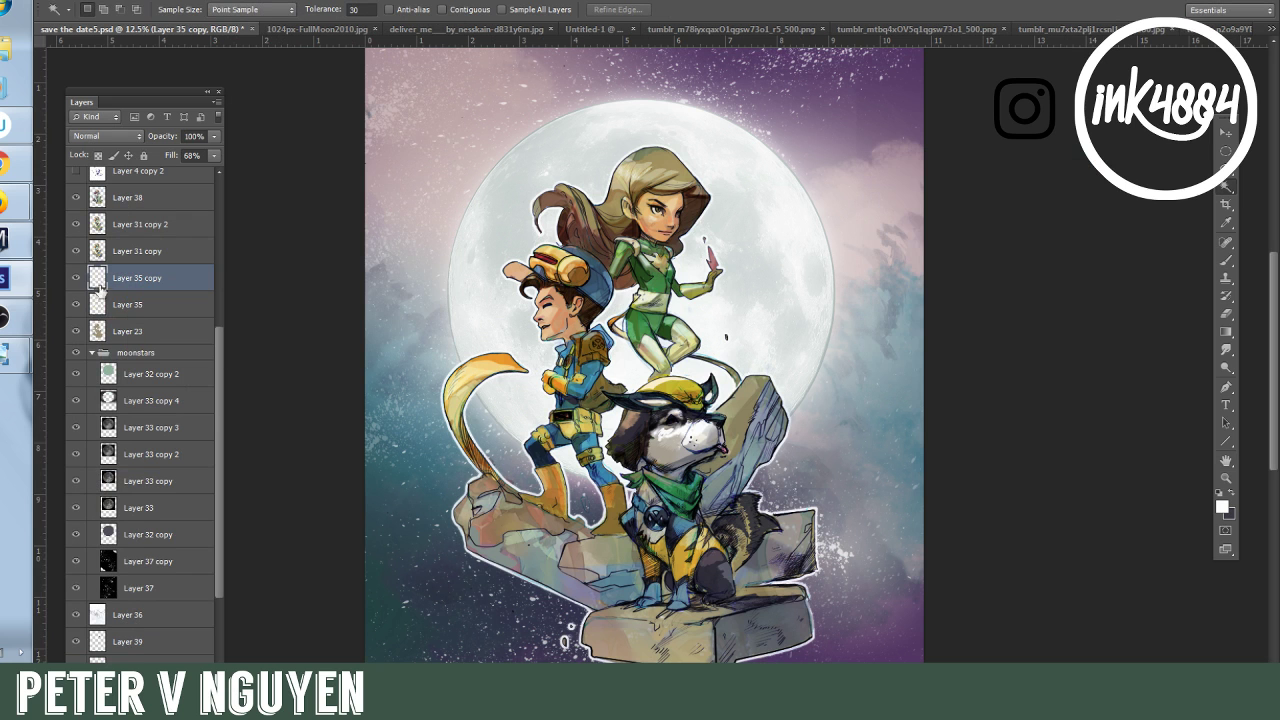
Compare the figures with and without Layer 31 copy and review the illustration with its softened outline.
click(76, 251)
click(76, 251)
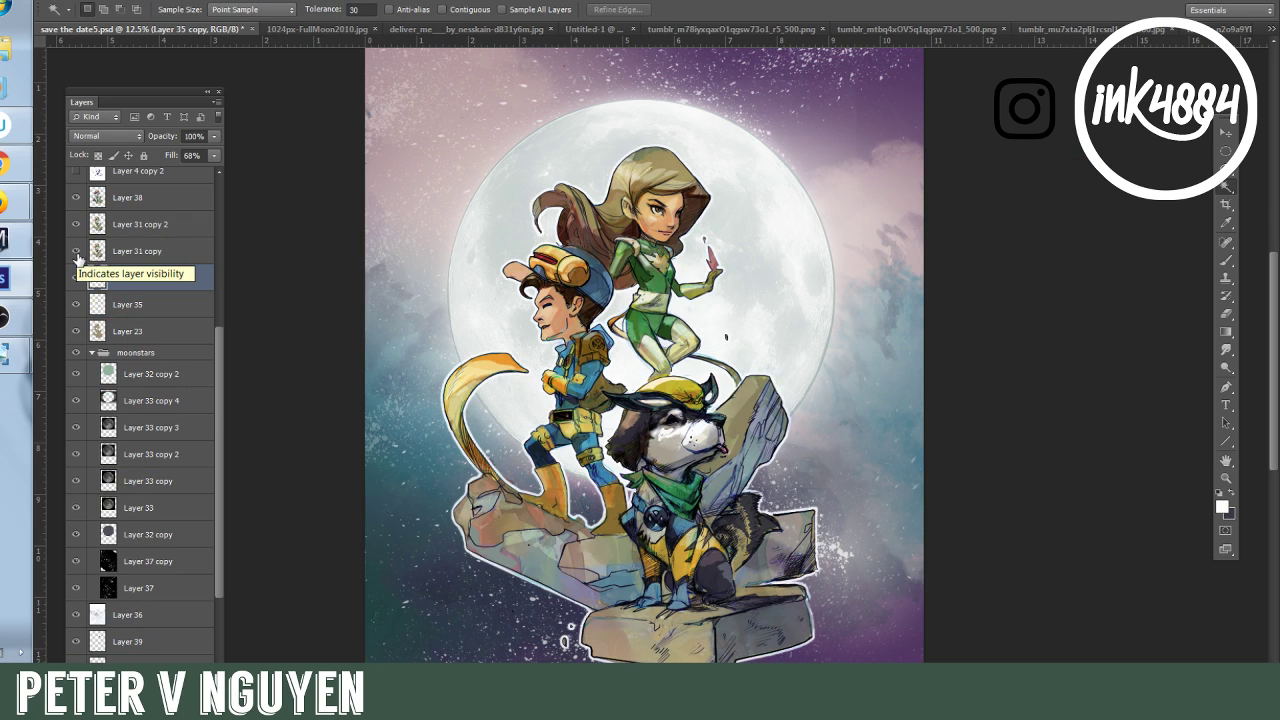
click(77, 256)
click(77, 256)
scroll(963, 313, down, 3)
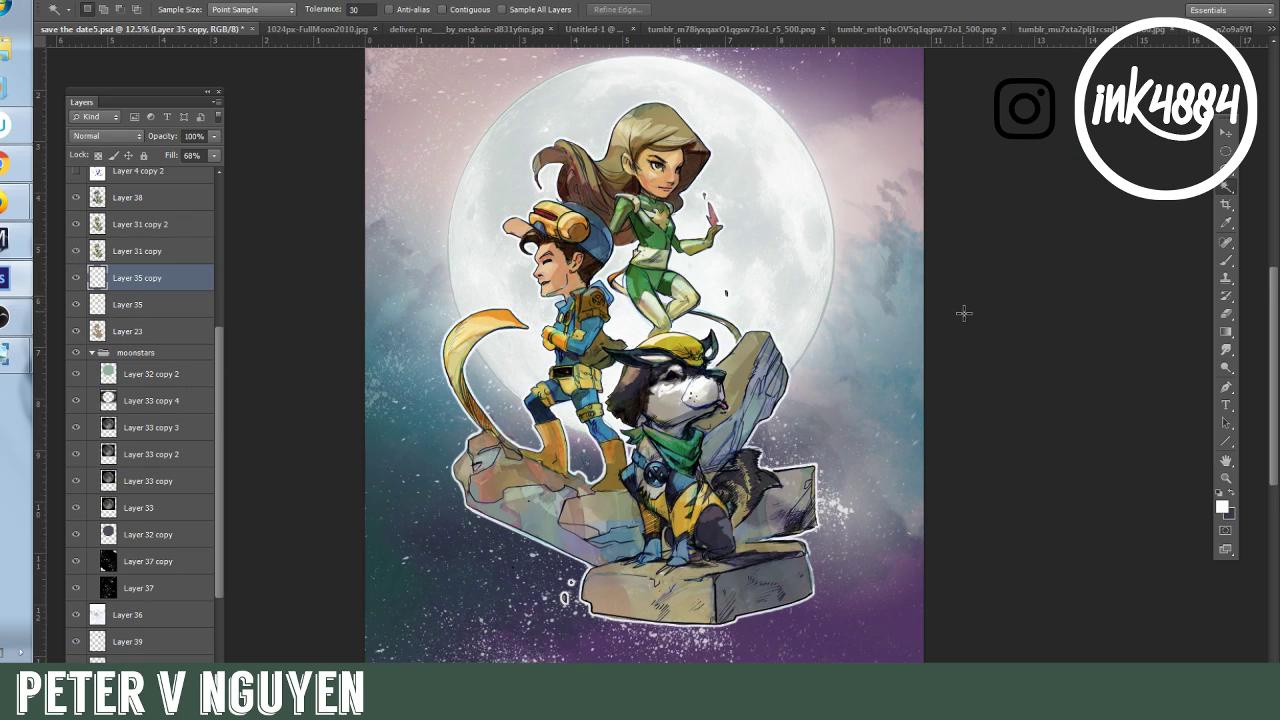
scroll(963, 313, up, 2)
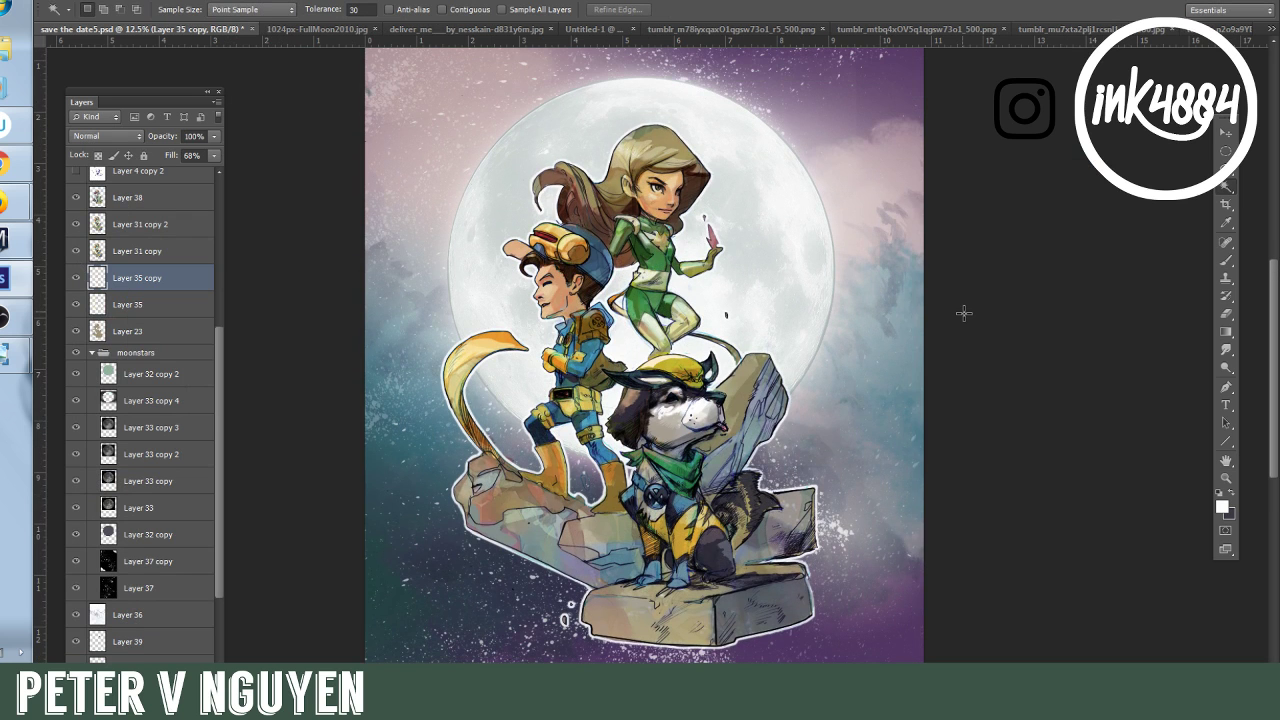